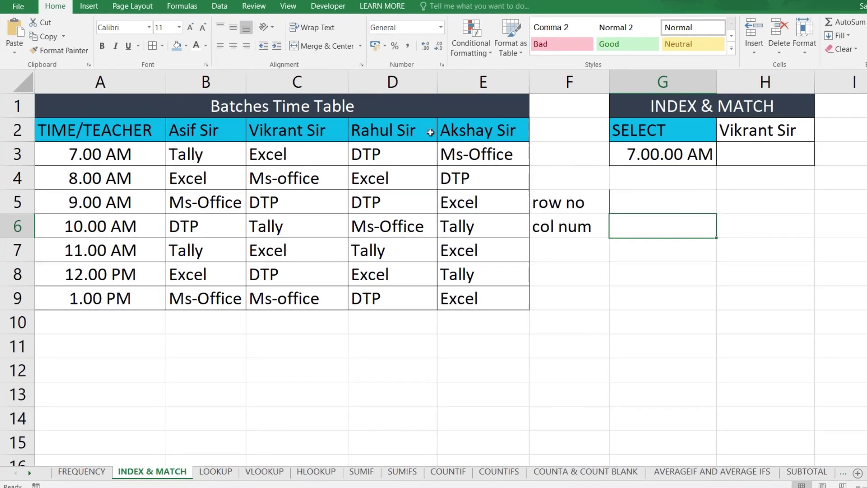
# Highlight the timetable's parts: times in column A, teacher headings in row 2, subjects B3:E9.
pyautogui.moveTo(361, 104); pyautogui.dragTo(356, 291)
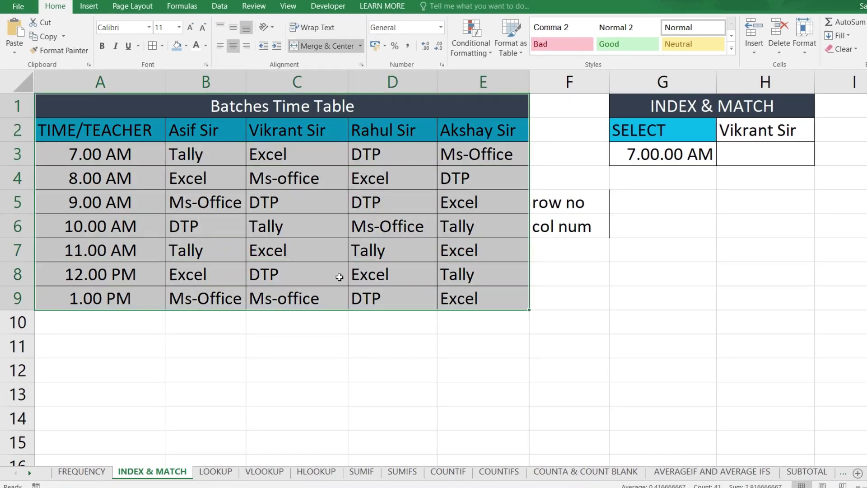
pyautogui.moveTo(140, 127); pyautogui.dragTo(120, 293)
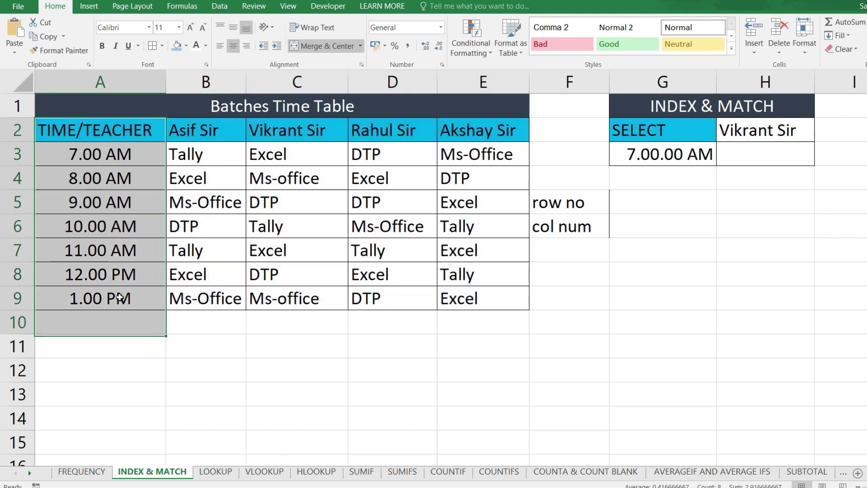
pyautogui.click(205, 129)
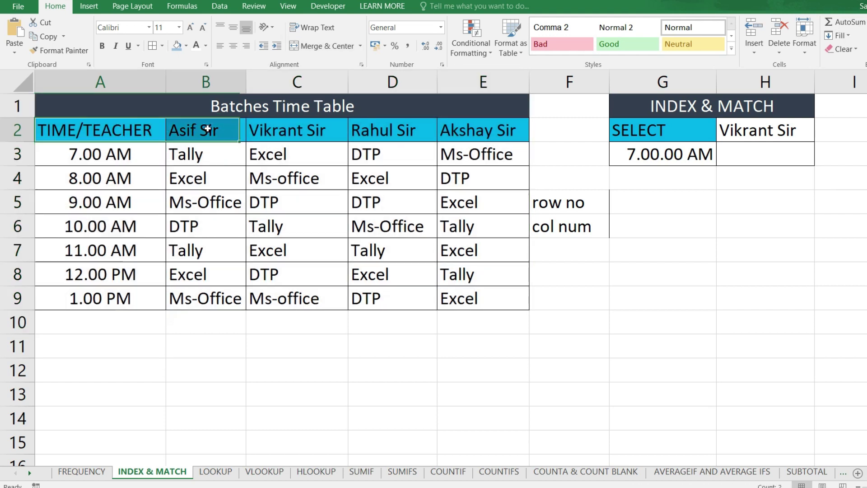
pyautogui.click(136, 151)
pyautogui.moveTo(136, 151); pyautogui.dragTo(138, 274)
pyautogui.moveTo(206, 130); pyautogui.dragTo(482, 130)
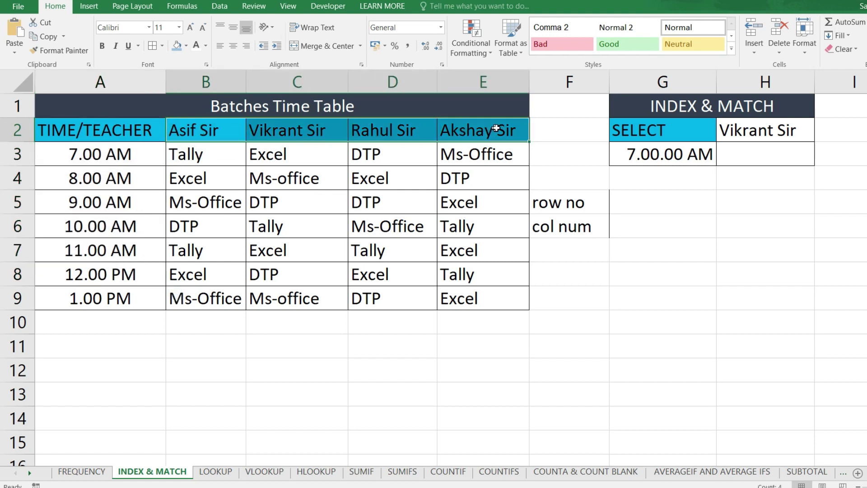
pyautogui.click(429, 199)
pyautogui.moveTo(185, 147)
pyautogui.mouseDown()
pyautogui.moveTo(190, 178)
pyautogui.moveTo(472, 289)
pyautogui.mouseUp()
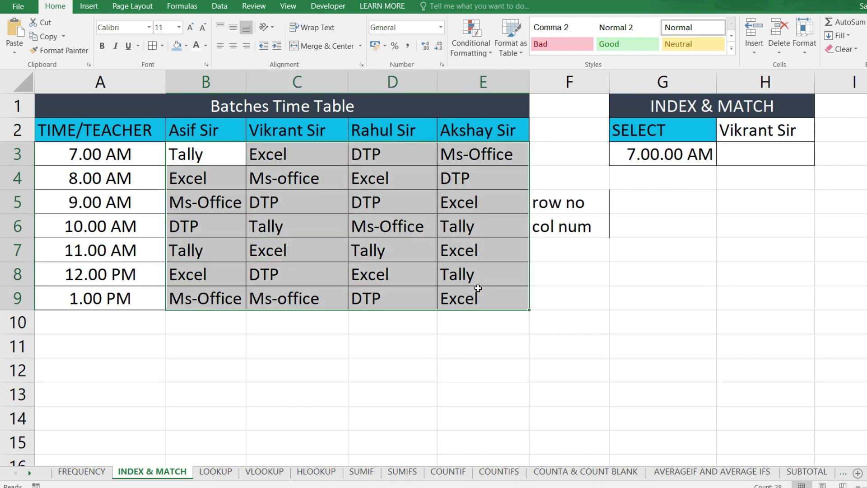
# Pick Asif Sir from H2's dropdown and 11.00 AM from G3's dropdown.
pyautogui.click(769, 122)
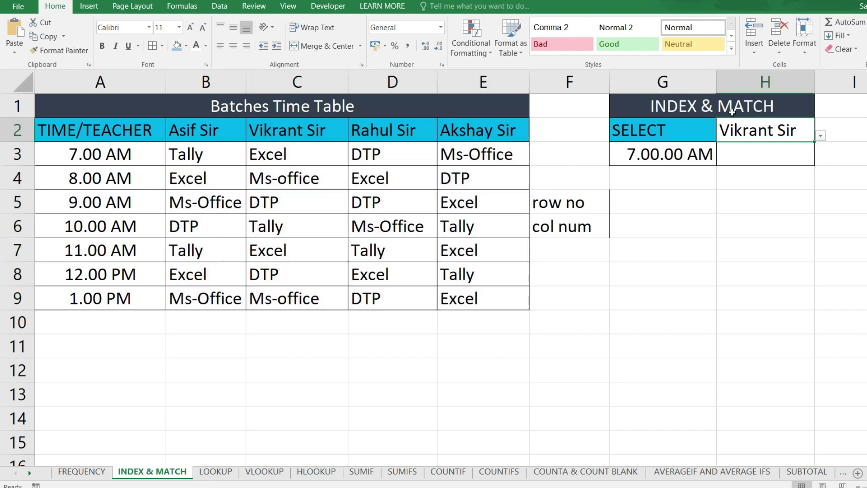
pyautogui.click(820, 136)
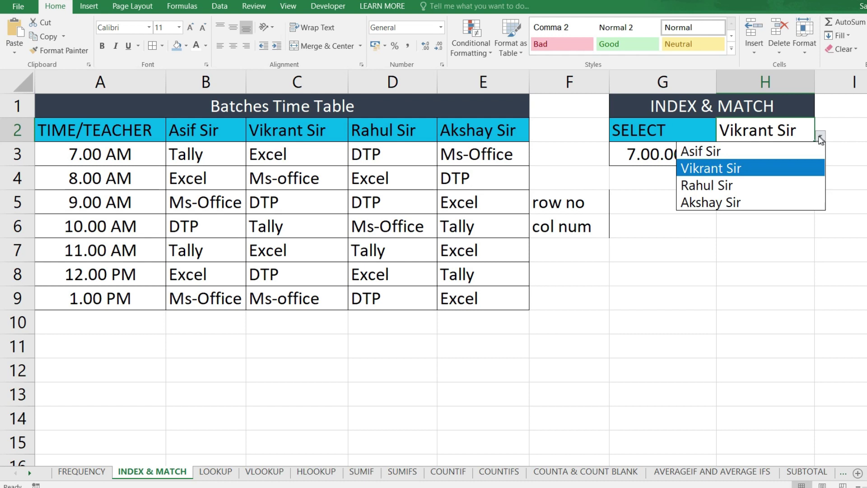
pyautogui.click(760, 156)
pyautogui.click(708, 155)
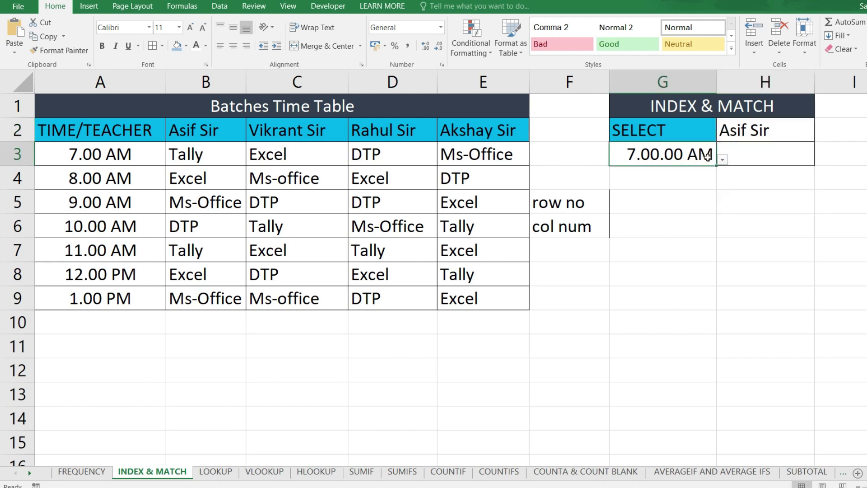
pyautogui.click(723, 161)
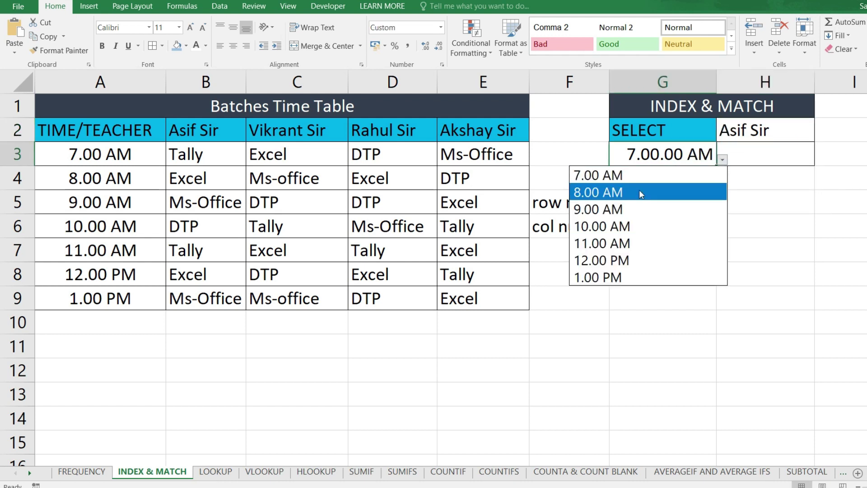
pyautogui.click(630, 244)
pyautogui.click(763, 156)
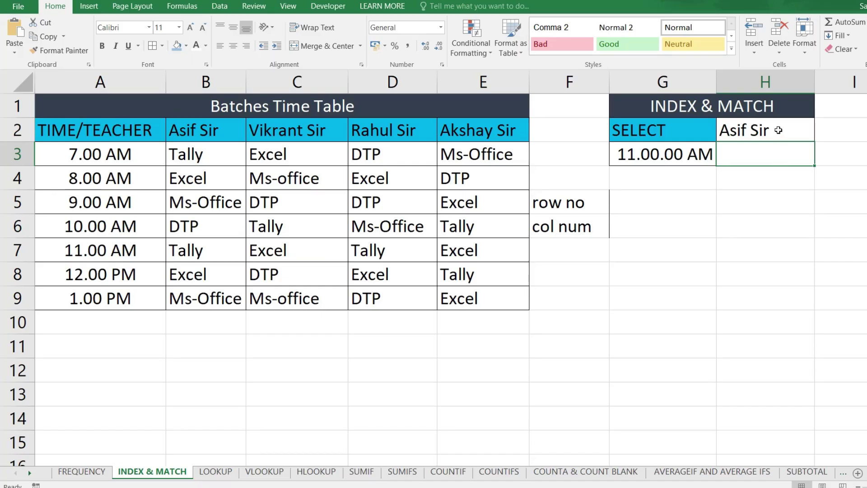
pyautogui.click(702, 157)
pyautogui.click(759, 157)
pyautogui.moveTo(196, 131); pyautogui.dragTo(499, 135)
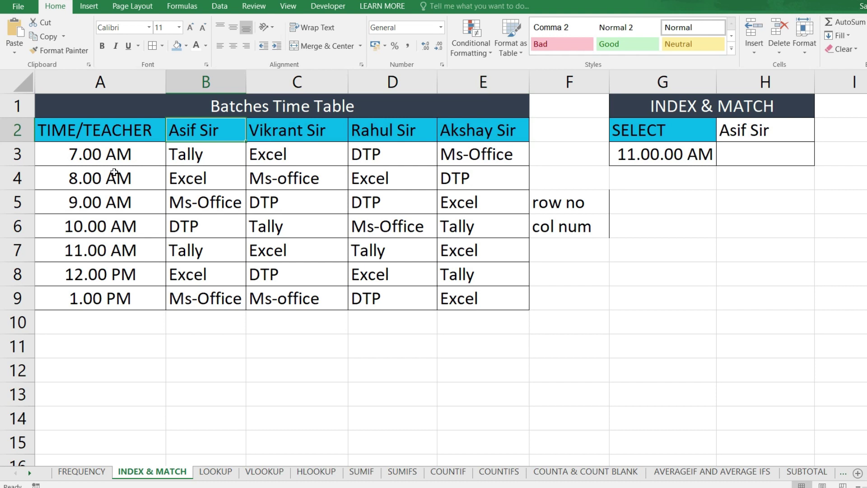
pyautogui.moveTo(113, 156); pyautogui.dragTo(108, 321)
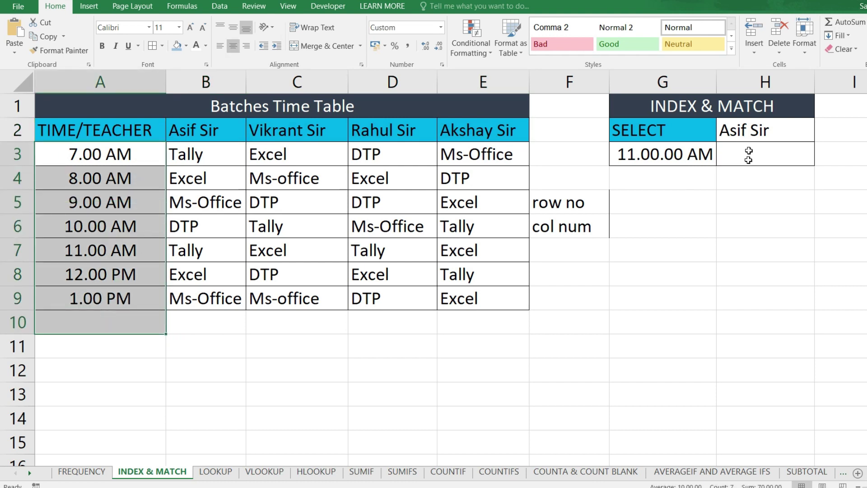
pyautogui.click(748, 158)
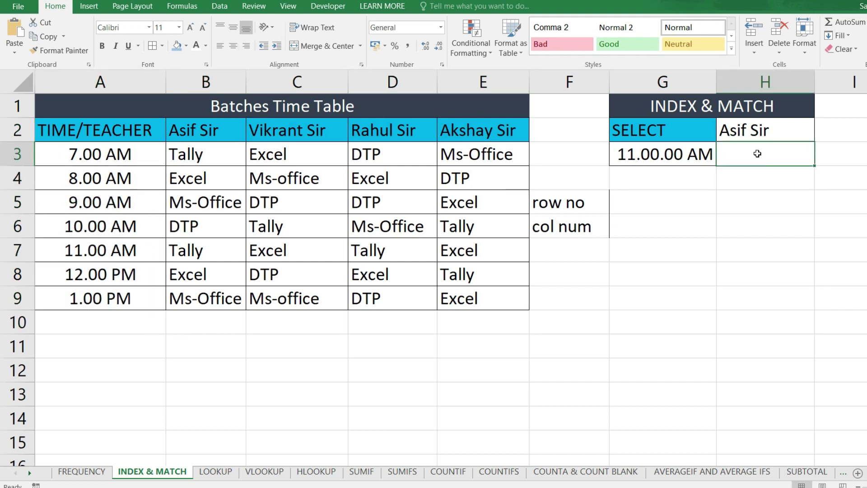
pyautogui.click(190, 243)
pyautogui.click(340, 224)
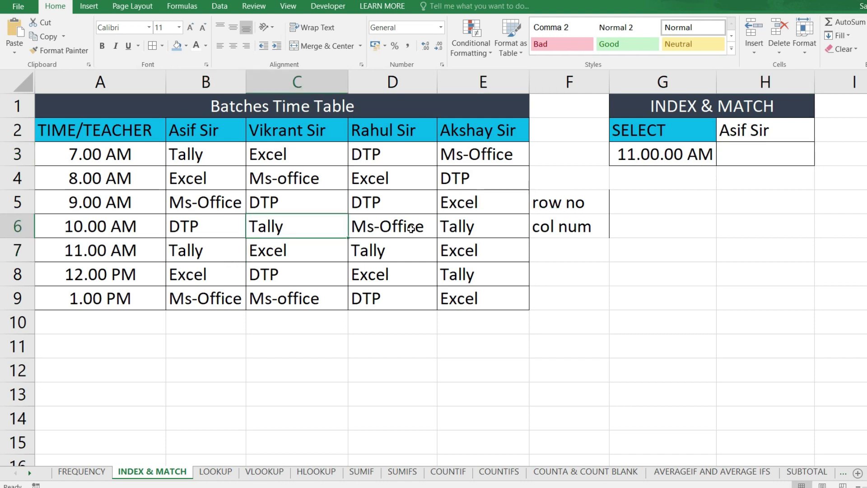
pyautogui.click(410, 226)
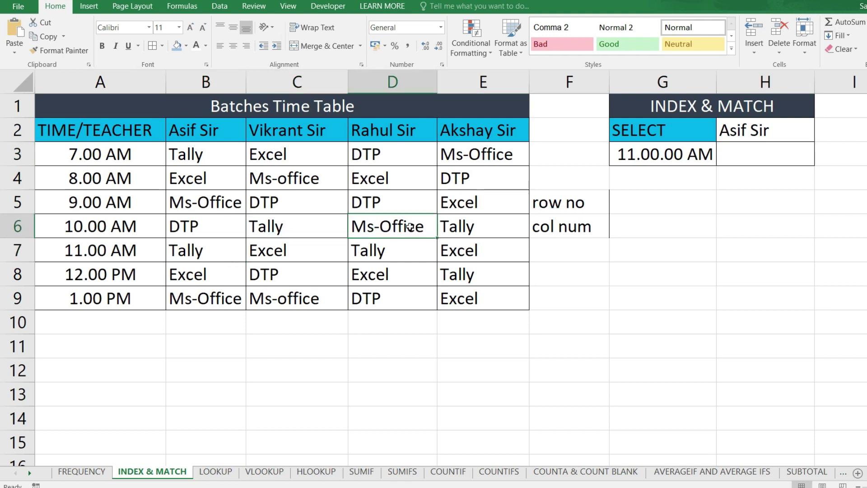
pyautogui.moveTo(391, 129); pyautogui.dragTo(391, 226)
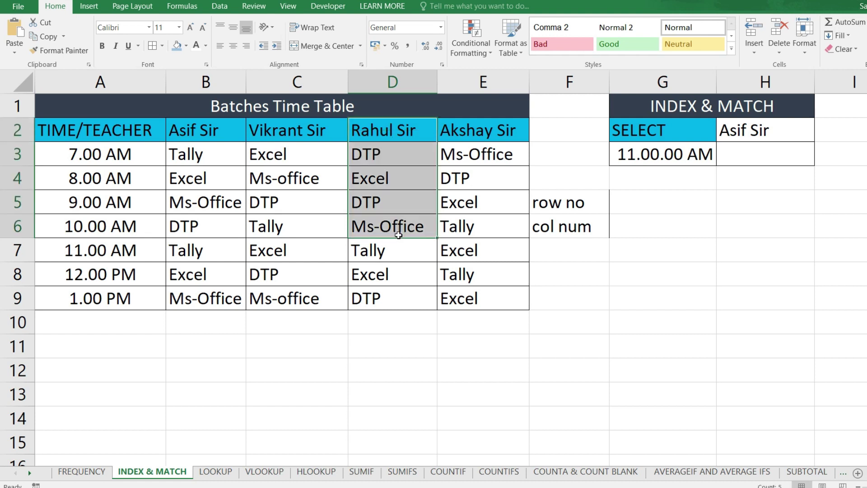
pyautogui.moveTo(105, 230); pyautogui.dragTo(386, 227)
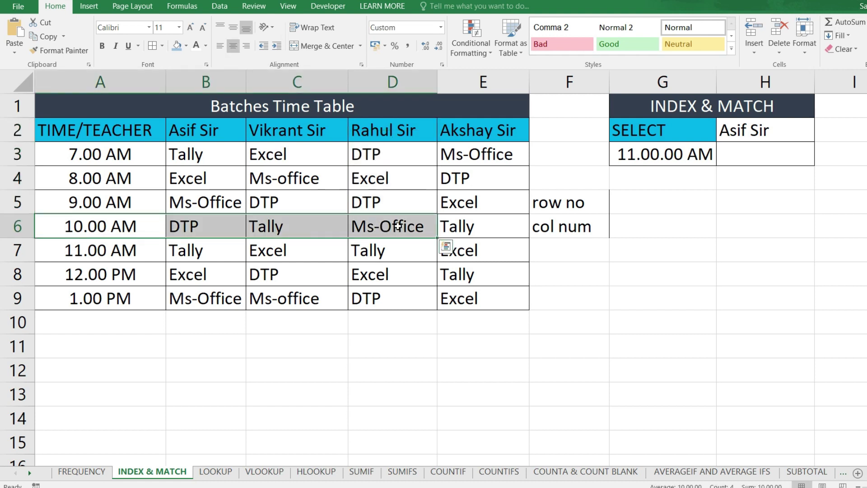
pyautogui.click(433, 234)
pyautogui.click(727, 152)
pyautogui.click(762, 130)
pyautogui.click(820, 135)
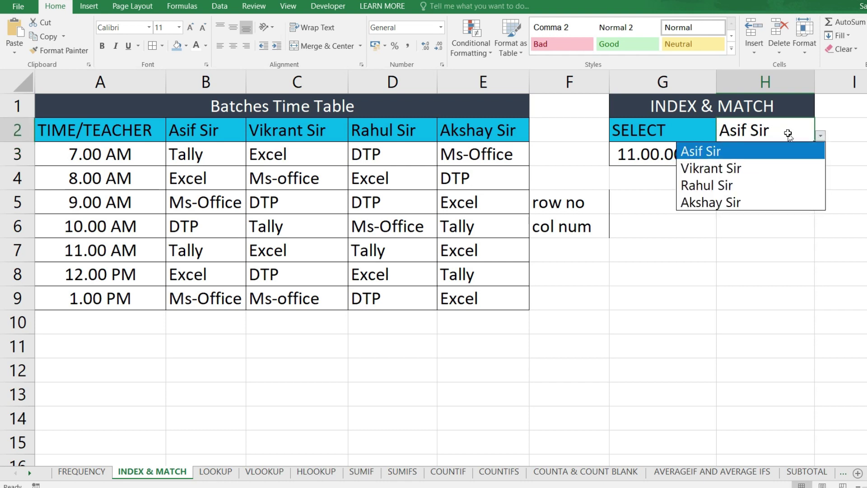
pyautogui.click(788, 134)
pyautogui.click(819, 136)
pyautogui.click(779, 132)
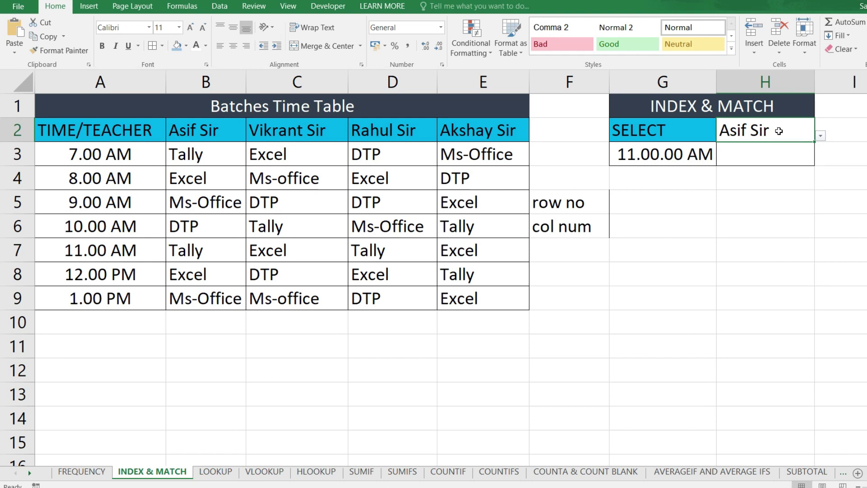
# Set H2's data validation to a List sourced from the teacher headings B2:E2.
pyautogui.click(221, 6)
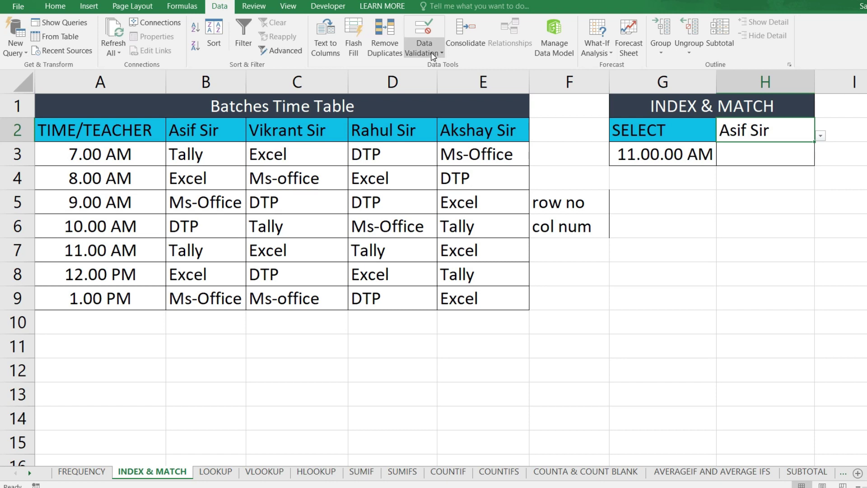
pyautogui.click(820, 136)
pyautogui.click(806, 144)
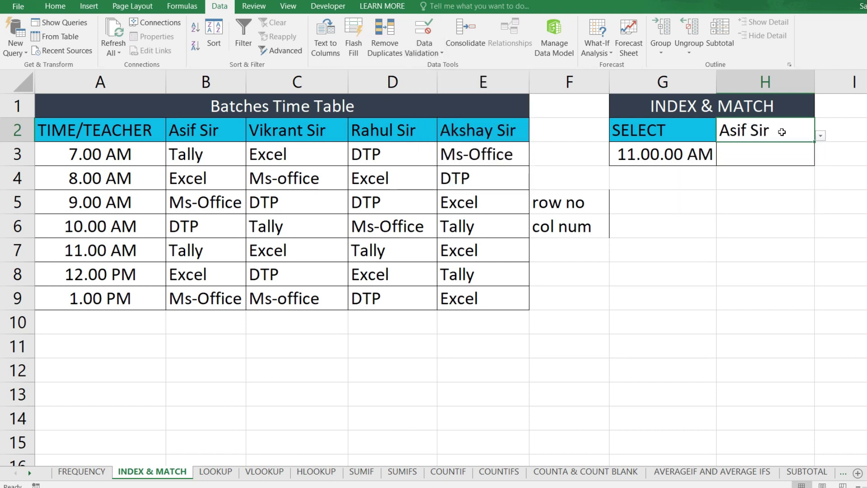
pyautogui.click(437, 52)
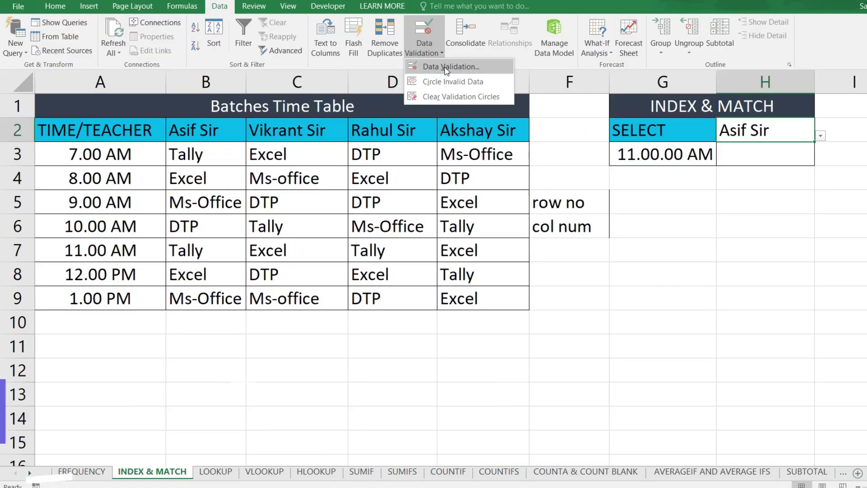
pyautogui.click(446, 71)
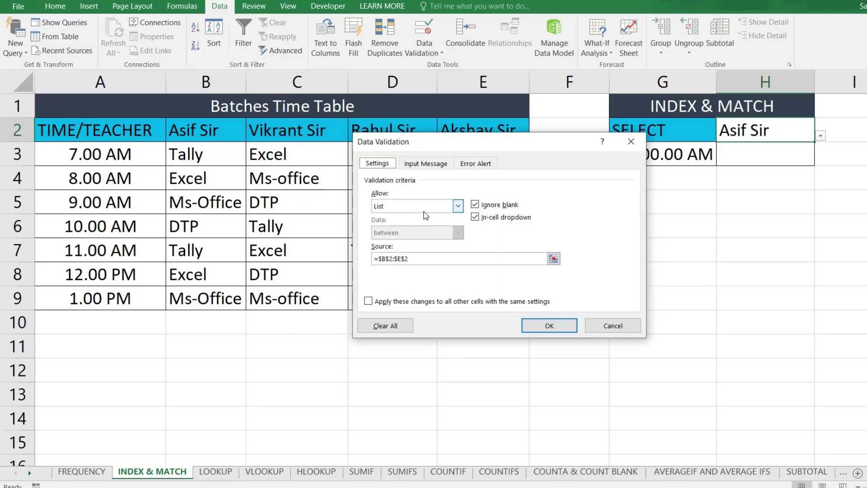
pyautogui.click(423, 210)
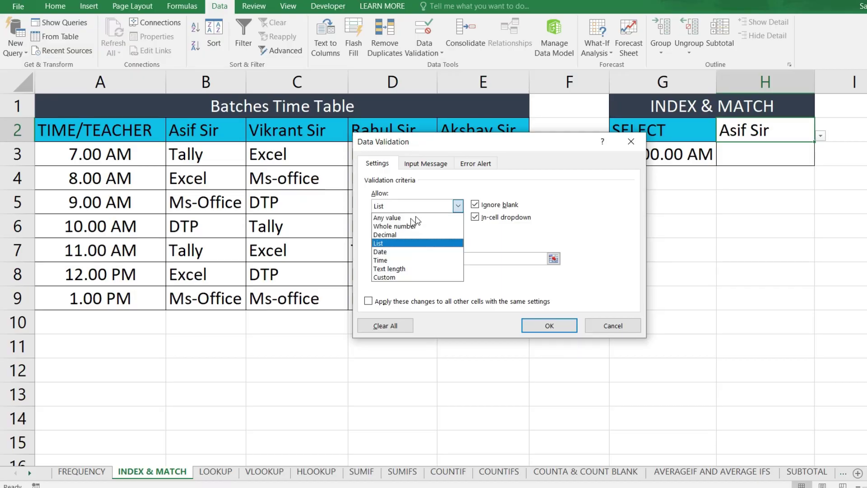
pyautogui.click(390, 245)
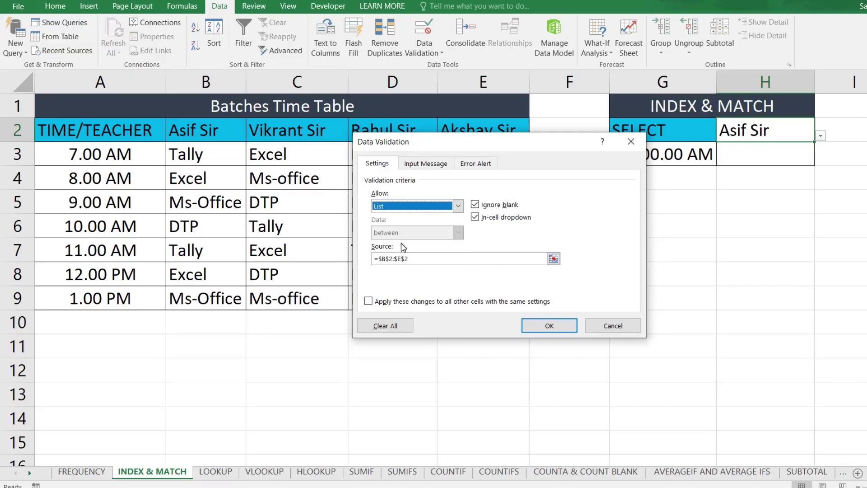
pyautogui.click(419, 260)
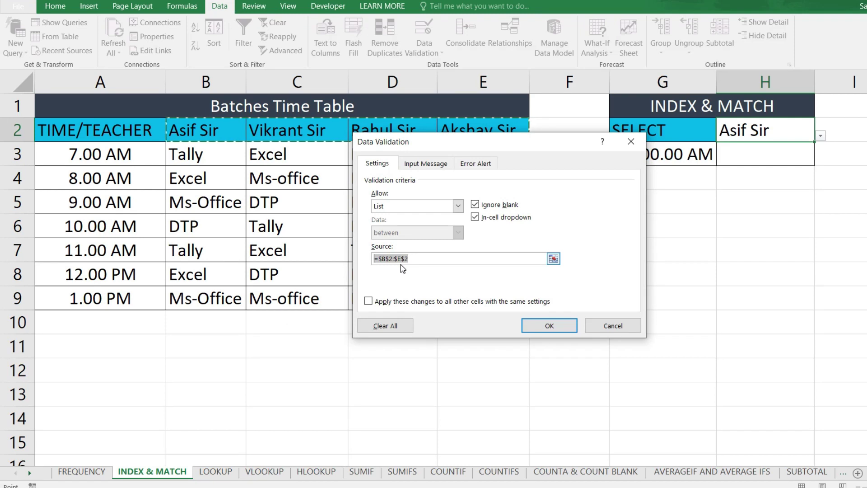
pyautogui.press('BackSpace')
pyautogui.moveTo(179, 134); pyautogui.dragTo(484, 126)
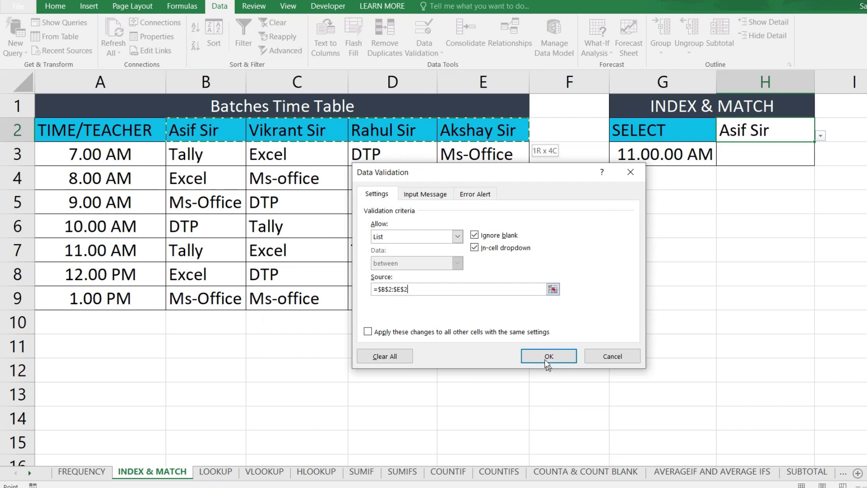
pyautogui.click(548, 357)
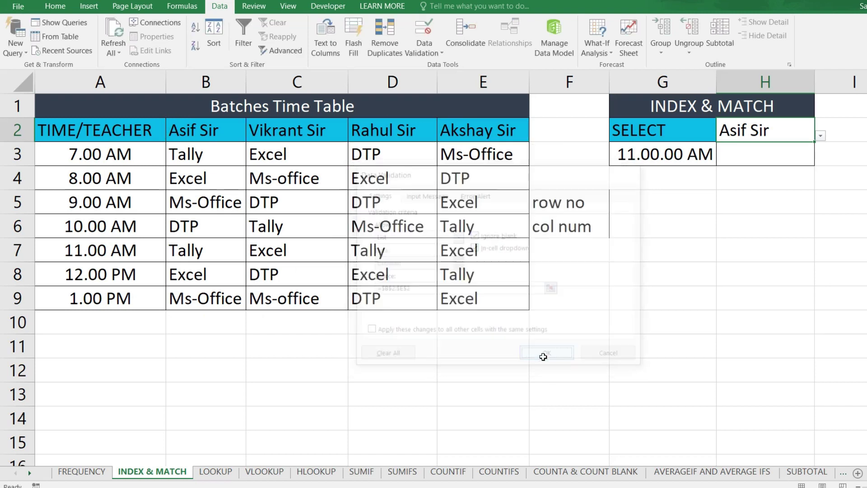
pyautogui.click(820, 137)
pyautogui.click(748, 169)
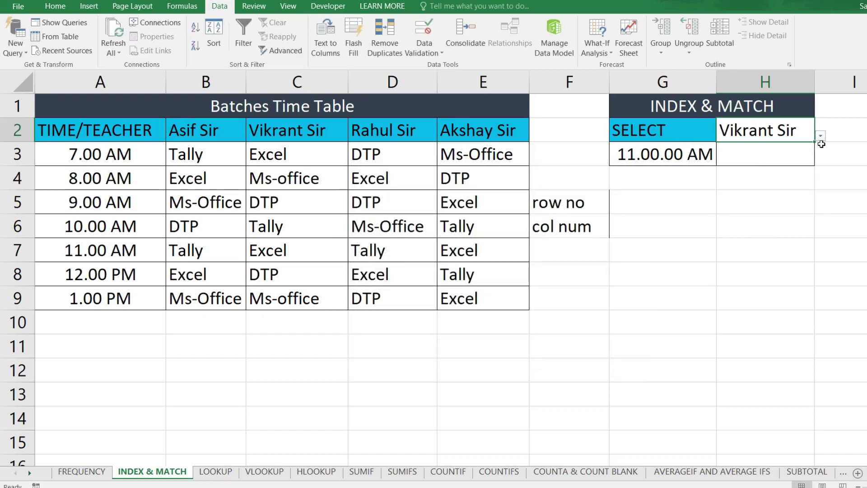
pyautogui.click(820, 137)
pyautogui.click(752, 169)
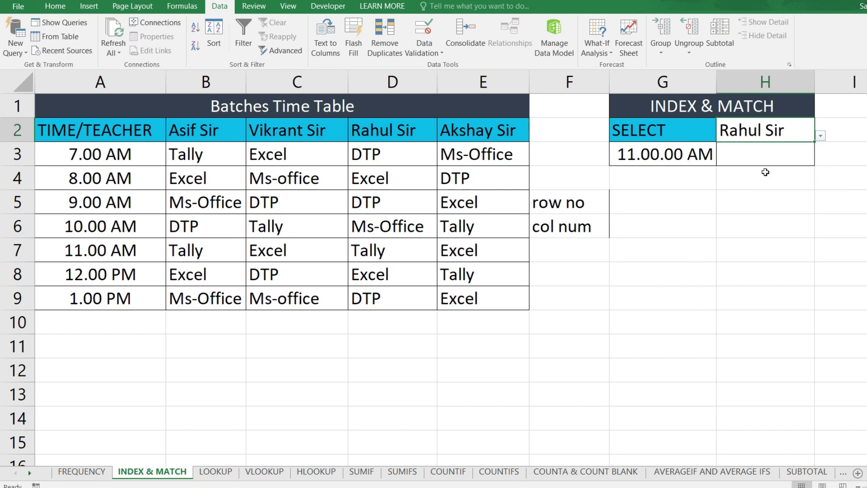
pyautogui.click(689, 155)
pyautogui.click(722, 160)
pyautogui.click(697, 209)
pyautogui.click(776, 155)
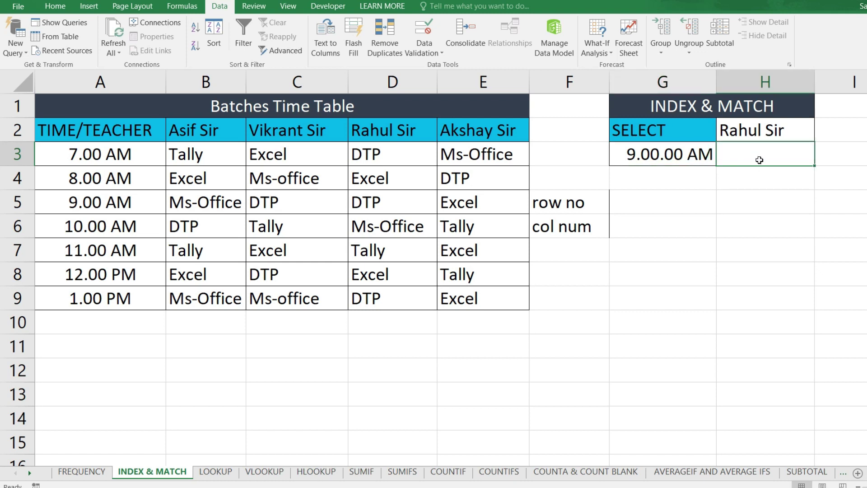
pyautogui.click(650, 212)
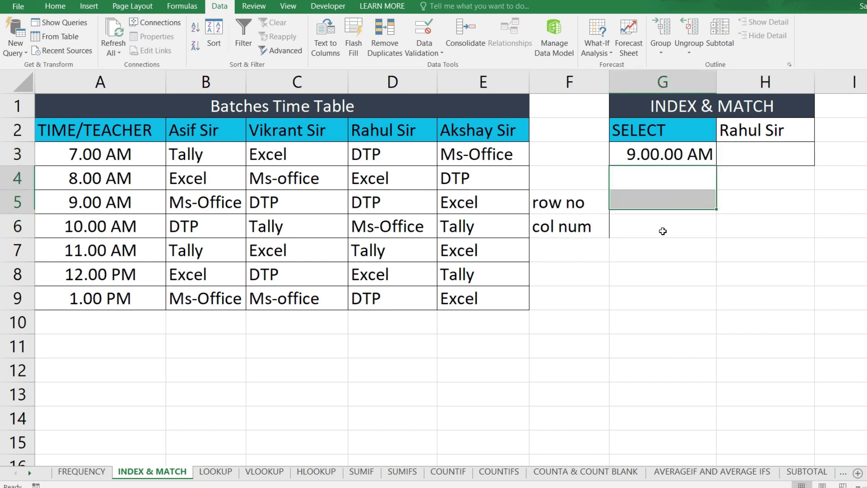
pyautogui.click(661, 202)
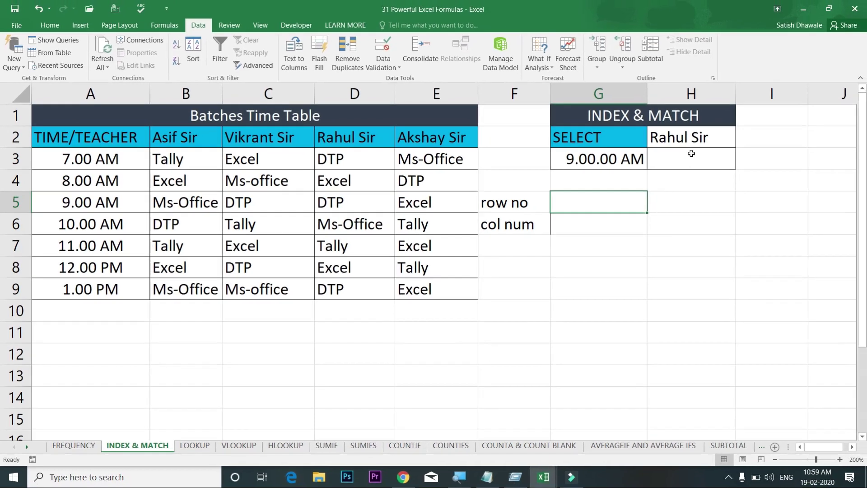
# Start an =INDEX( formula in H3, then cancel it.
pyautogui.click(690, 153)
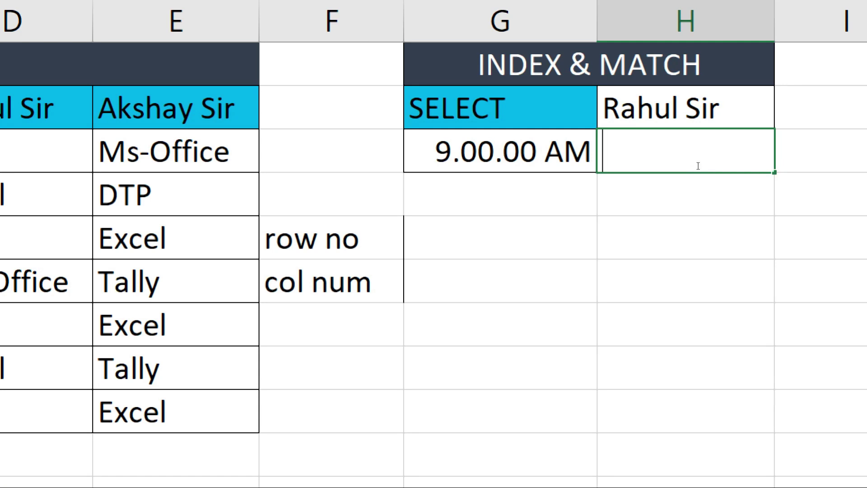
pyautogui.write('=IN')
pyautogui.press('Tab')
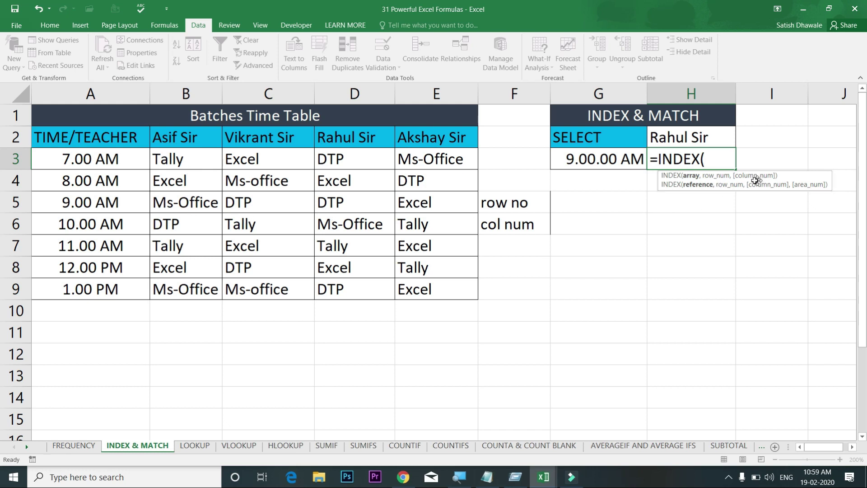
pyautogui.press('Escape')
# Begin a =MATCH( formula in G5 via the =MAT autocomplete.
pyautogui.click(595, 202)
pyautogui.write('=')
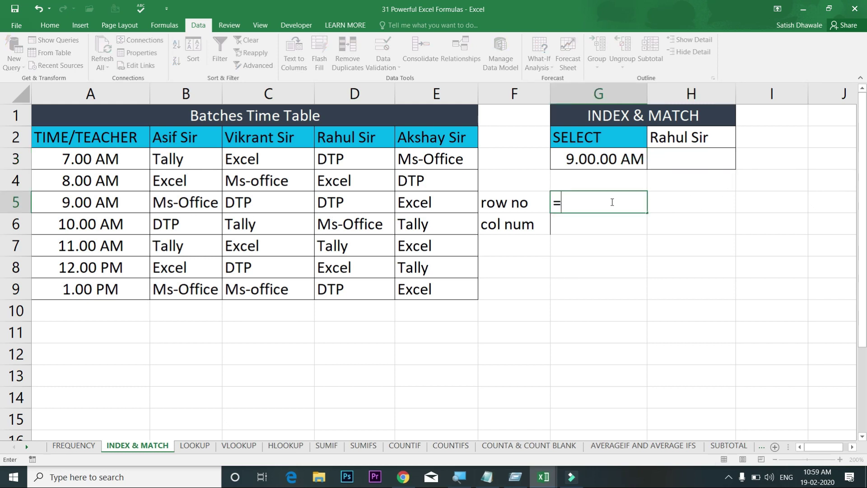
pyautogui.write('MAT')
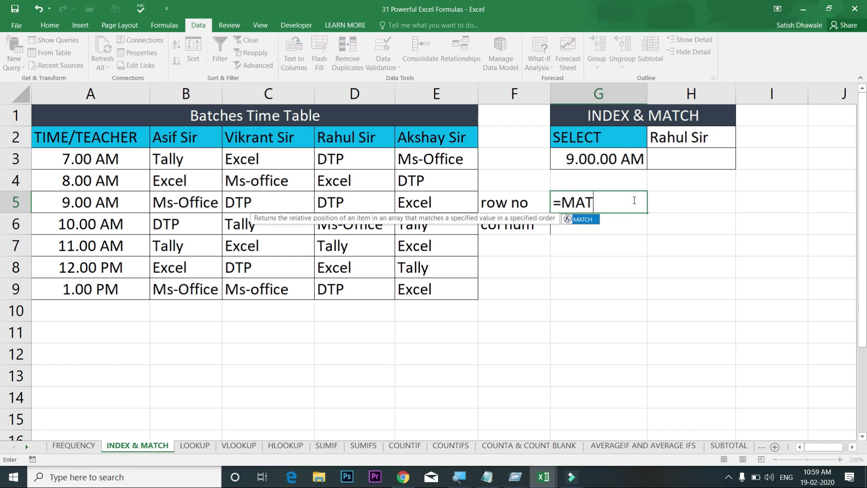
pyautogui.press('Tab')
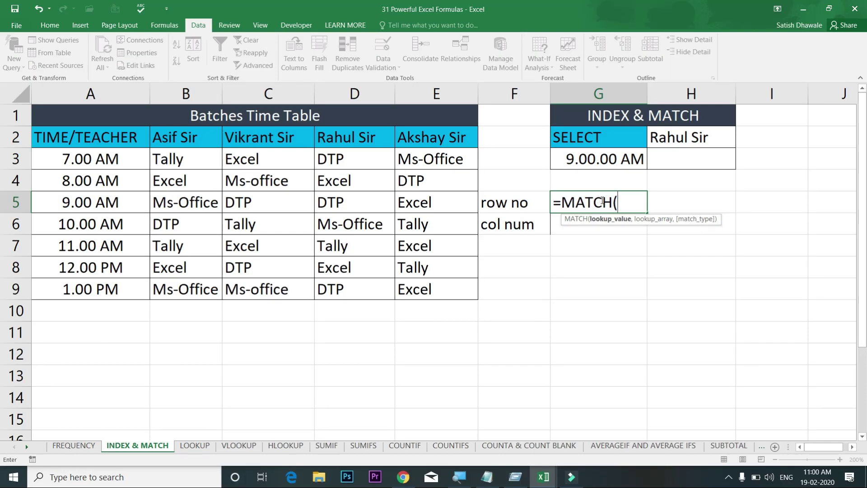
# Complete G5 as =MATCH(G3,A2:A9,0), which returns row 4.
pyautogui.click(620, 158)
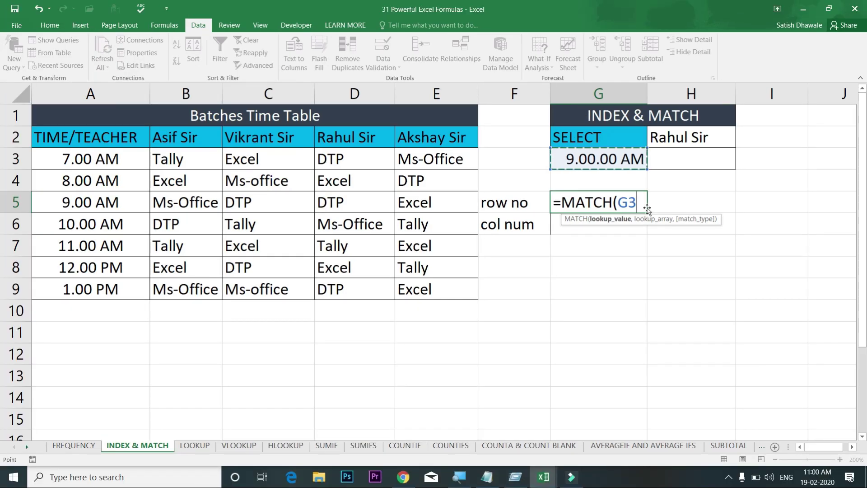
pyautogui.write(',')
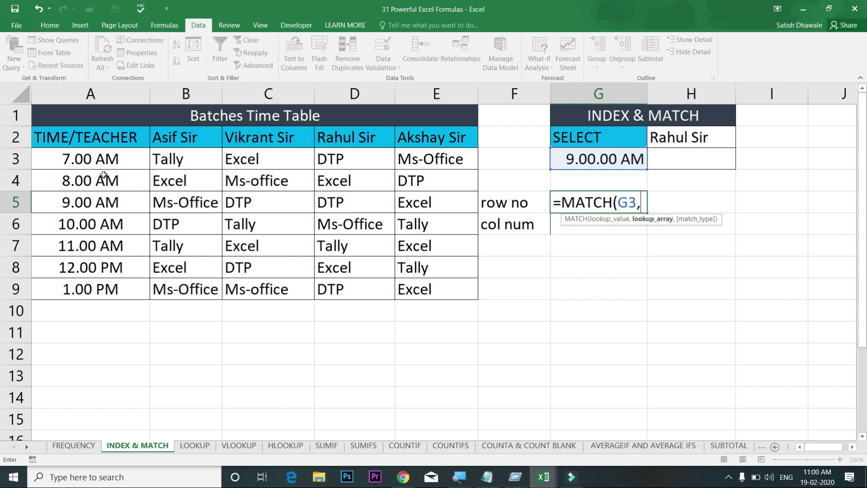
pyautogui.moveTo(93, 156); pyautogui.dragTo(90, 289)
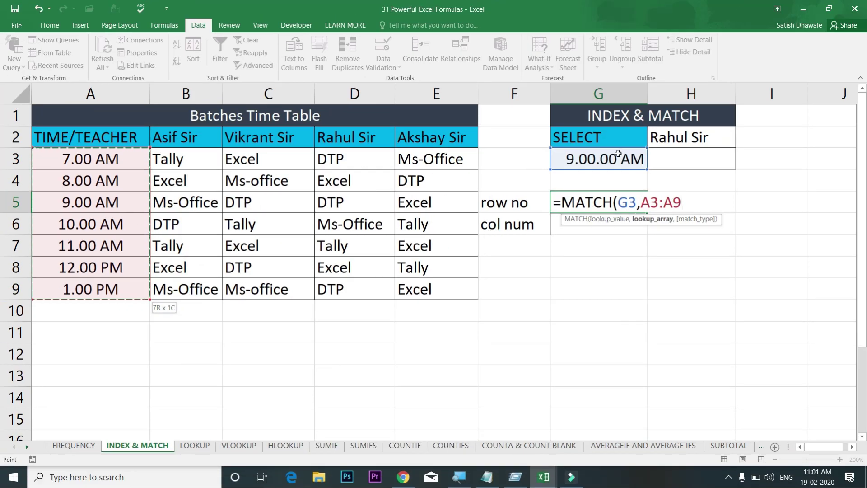
pyautogui.moveTo(113, 143); pyautogui.dragTo(109, 288)
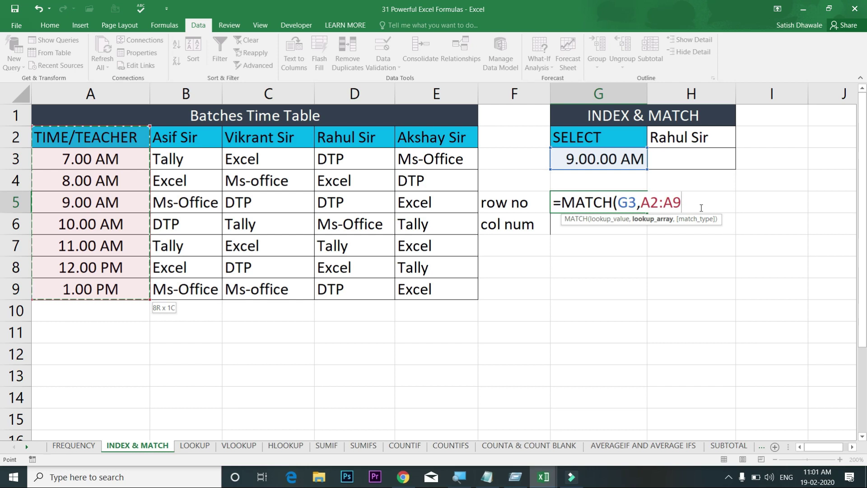
pyautogui.write(',')
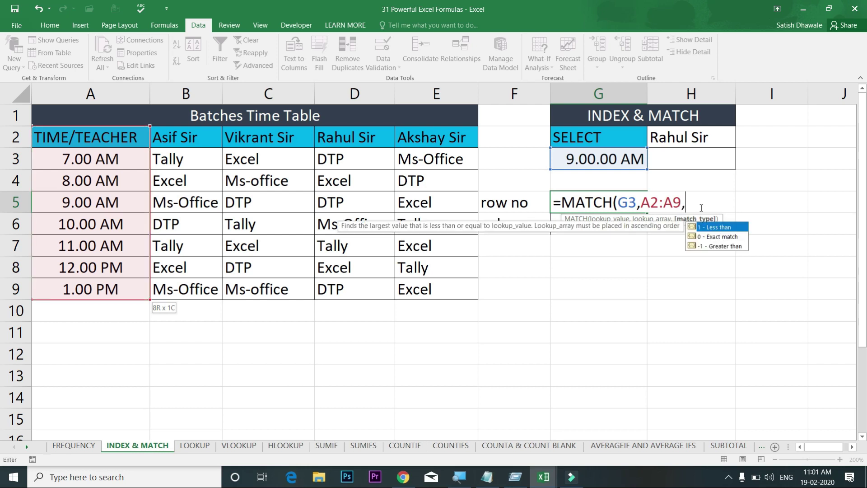
pyautogui.write('0)')
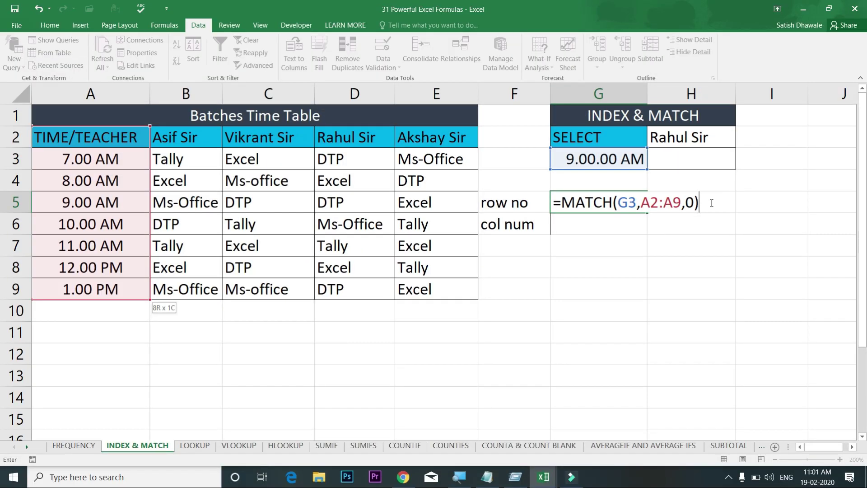
pyautogui.press('Return')
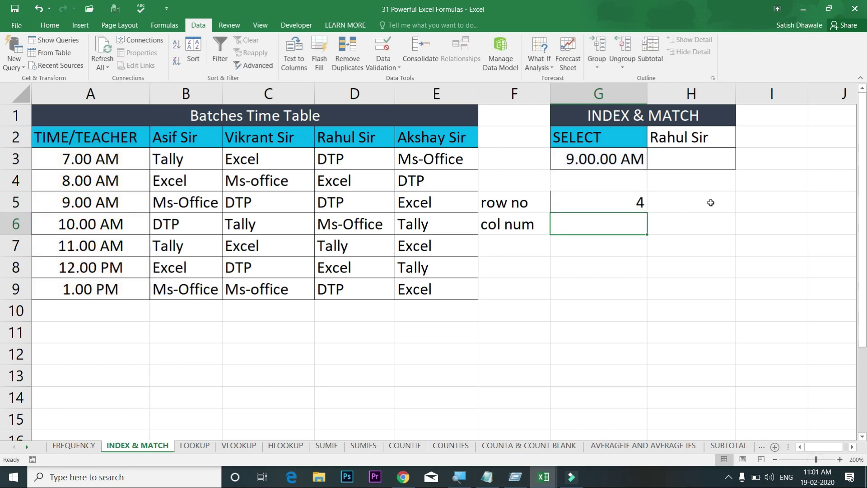
# Count down column A from A2 to show 9.00 AM sits at position 4.
pyautogui.click(89, 136)
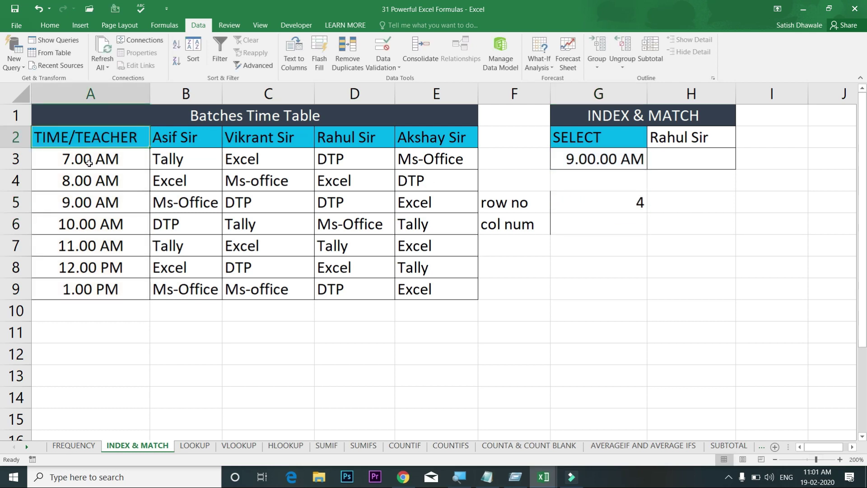
pyautogui.click(89, 163)
pyautogui.click(85, 185)
pyautogui.click(84, 200)
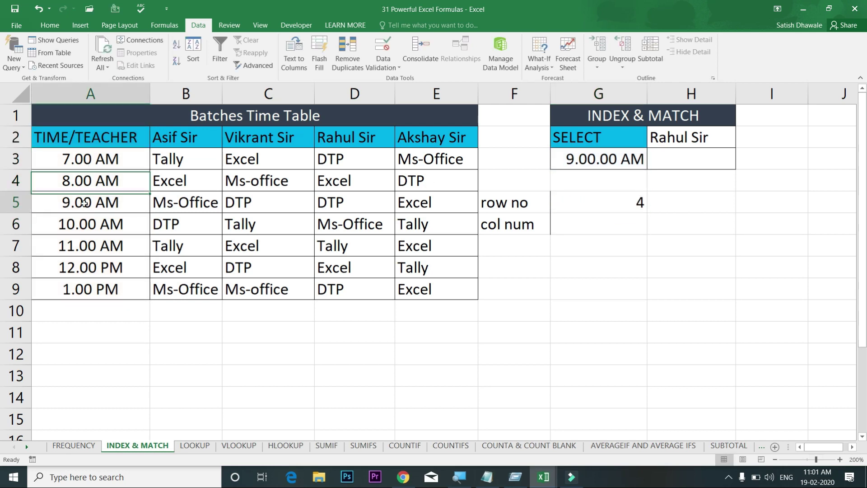
pyautogui.click(81, 139)
pyautogui.click(16, 203)
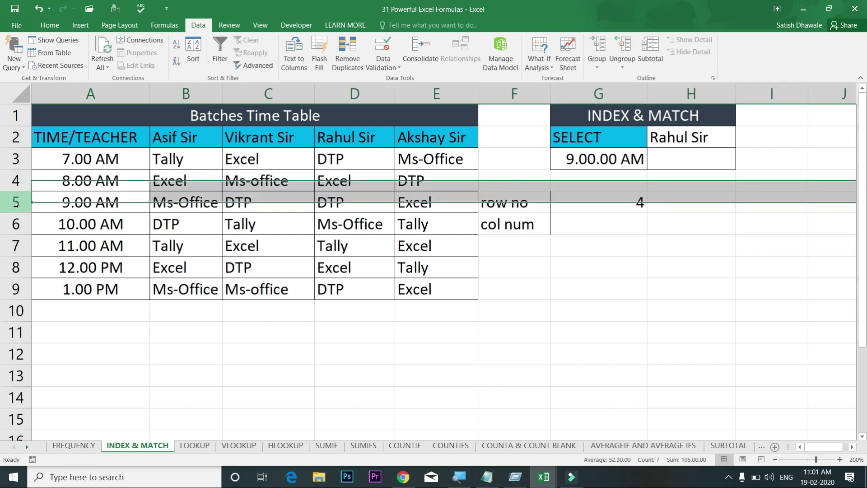
pyautogui.click(86, 136)
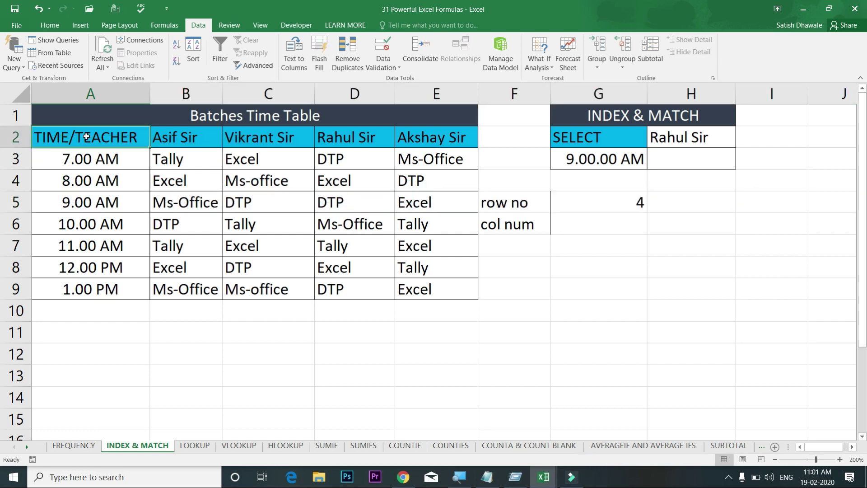
pyautogui.click(81, 160)
pyautogui.click(79, 180)
pyautogui.click(73, 201)
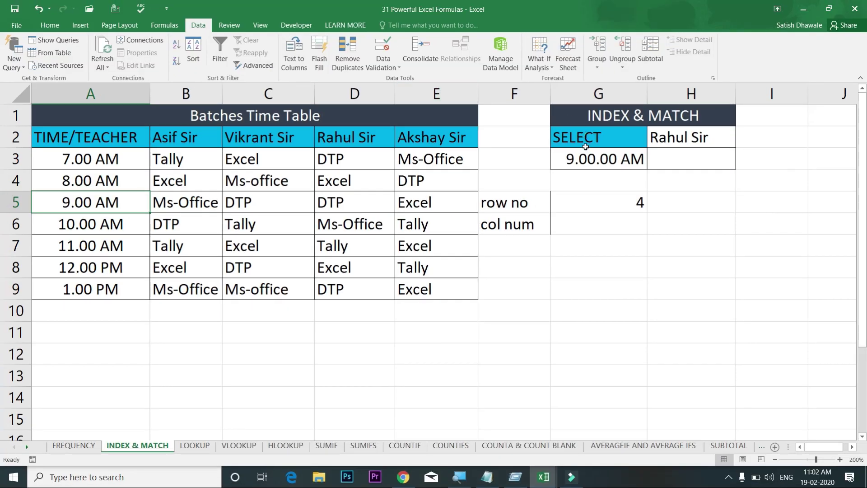
# Choose 12.00 PM in G3's dropdown so G5 updates to 7.
pyautogui.click(589, 153)
pyautogui.click(652, 164)
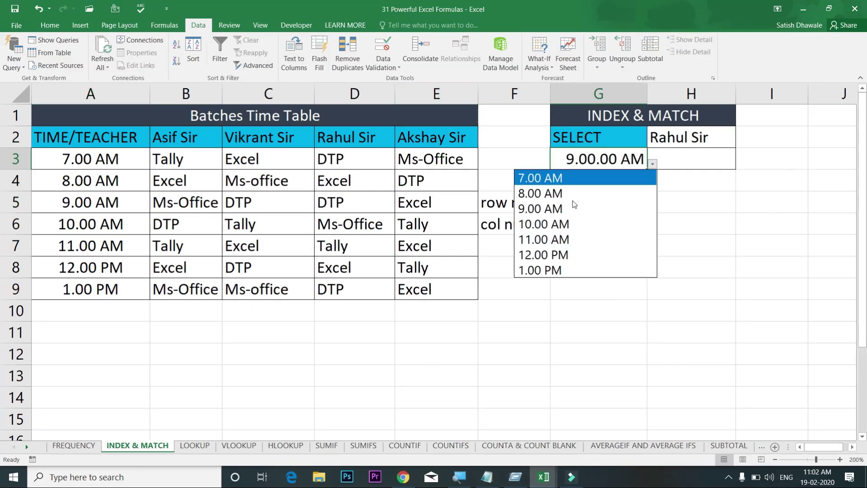
pyautogui.click(555, 255)
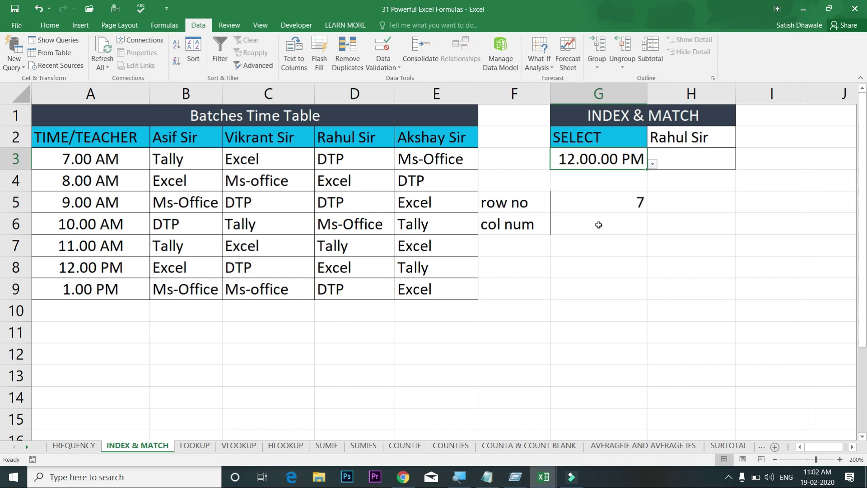
pyautogui.click(637, 202)
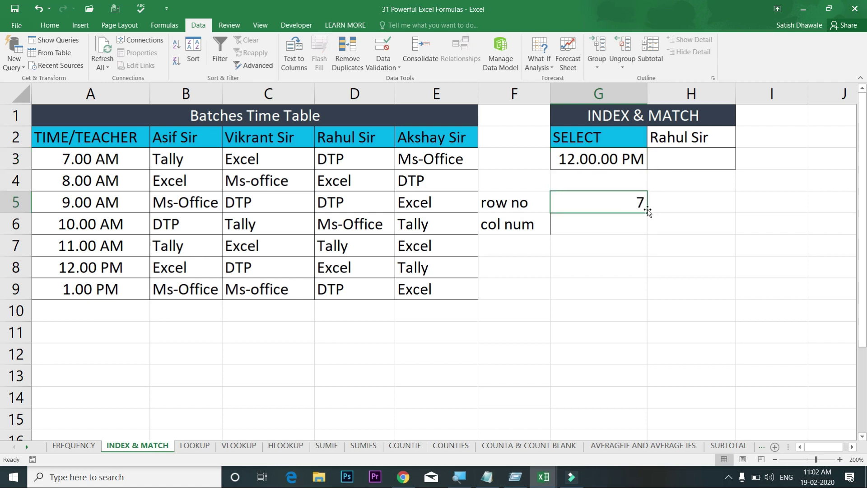
# Verify 12.00 PM is the seventh entry from A2, in cell A8.
pyautogui.click(81, 271)
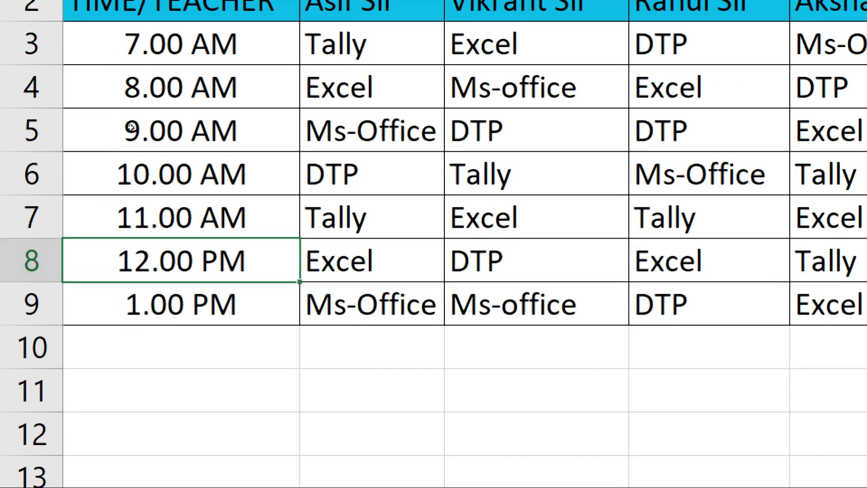
pyautogui.press('Up')
pyautogui.hotkey('ctrl', 'Up')
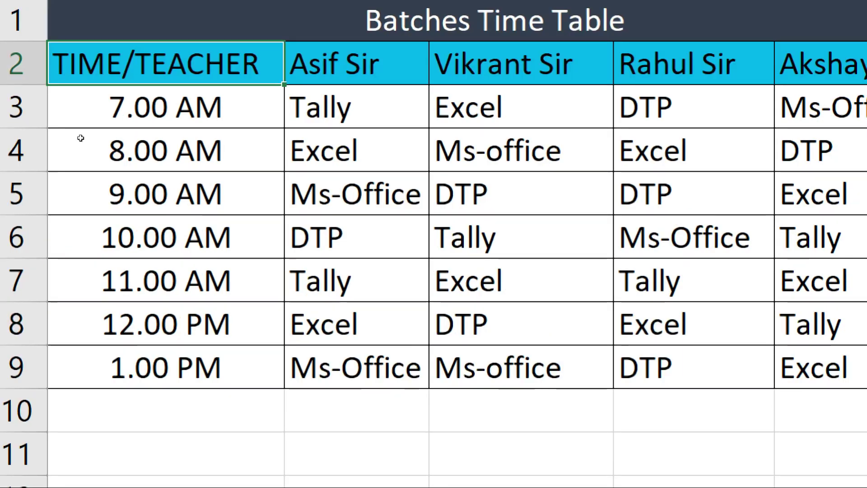
pyautogui.click(76, 295)
pyautogui.press('Down')
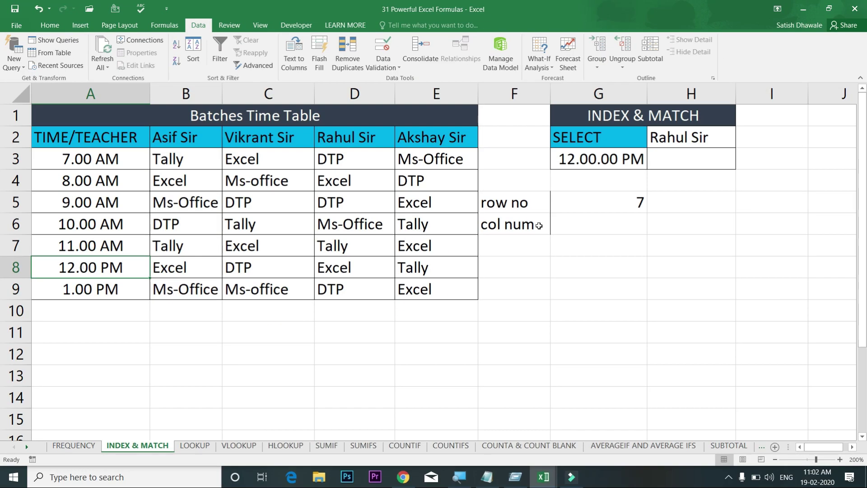
# Enter =MATCH(H2,A2:E2,0) in G6, returning column 4 for Rahul Sir.
pyautogui.click(595, 221)
pyautogui.write('=')
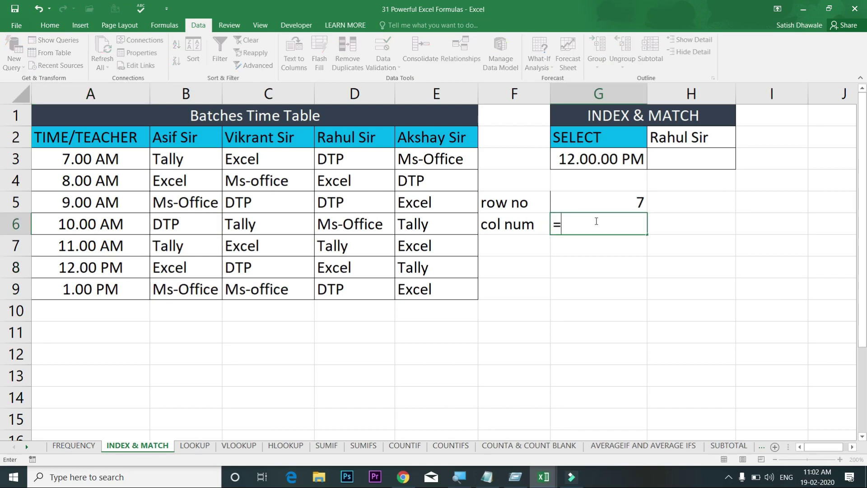
pyautogui.write('MAT')
pyautogui.press('Tab')
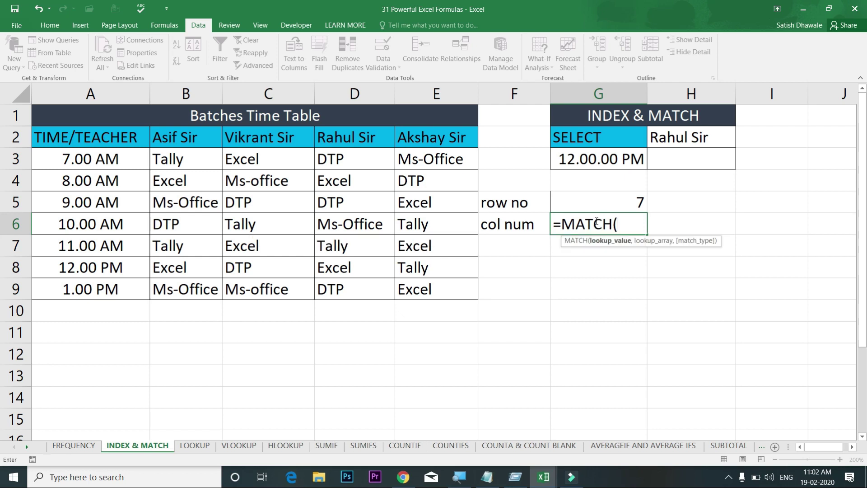
pyautogui.click(682, 138)
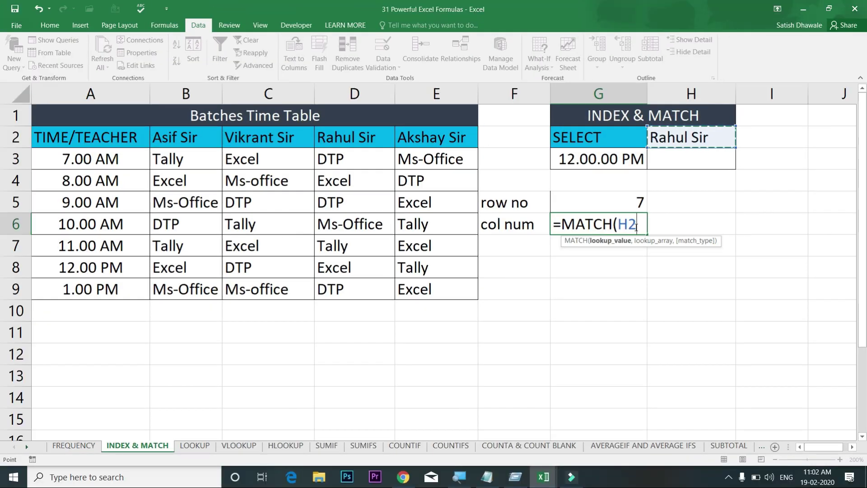
pyautogui.write(',')
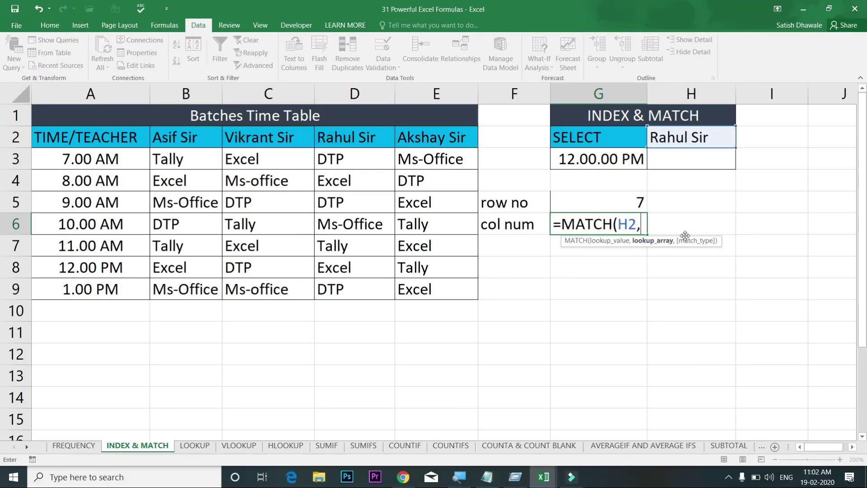
pyautogui.moveTo(178, 138); pyautogui.dragTo(418, 139)
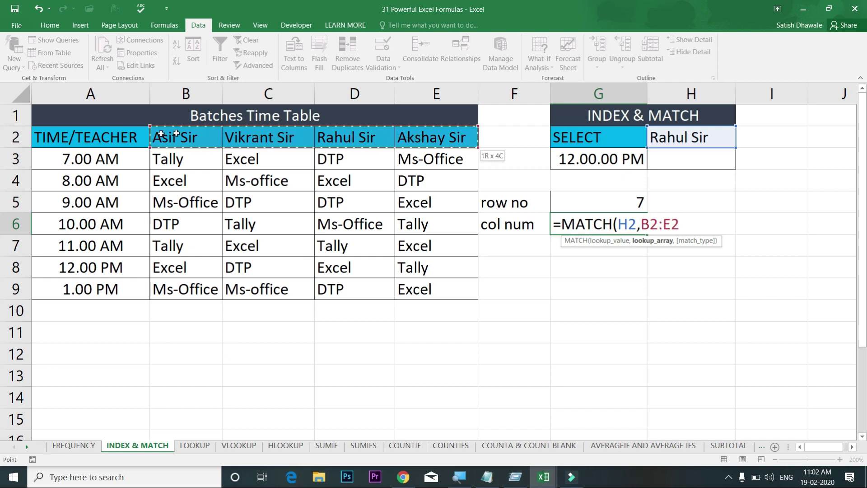
pyautogui.moveTo(106, 137); pyautogui.dragTo(413, 135)
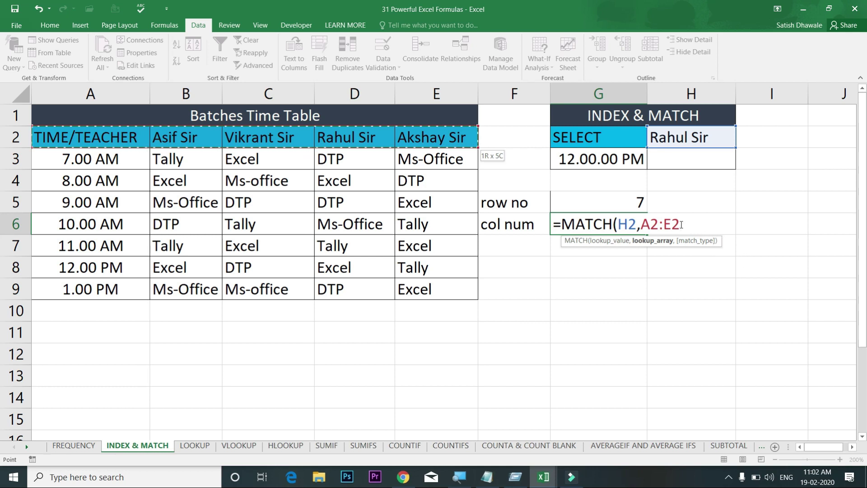
pyautogui.write(',0')
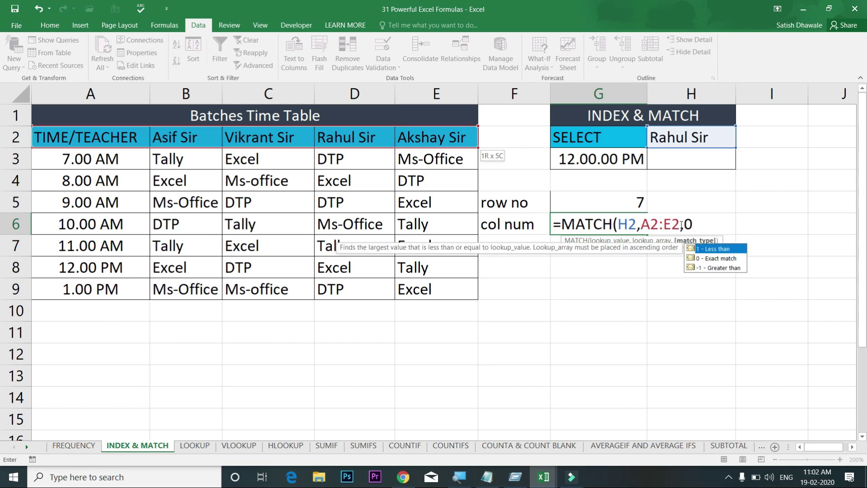
pyautogui.write(')')
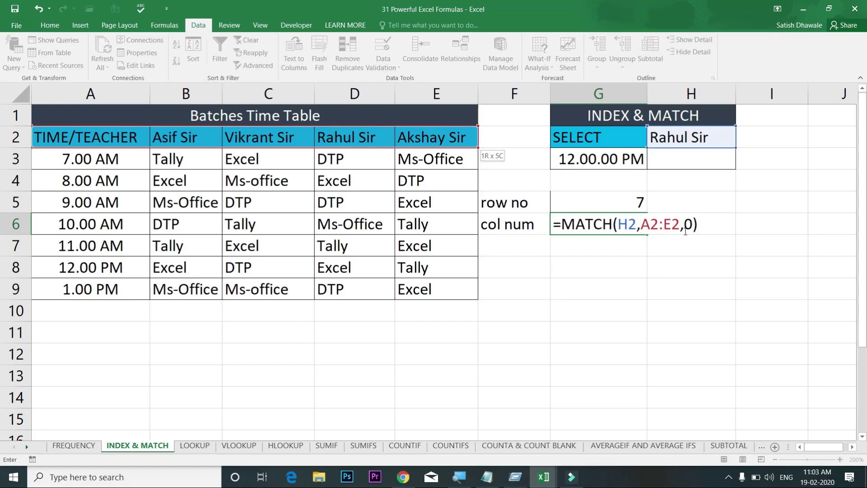
pyautogui.press('Return')
pyautogui.click(610, 224)
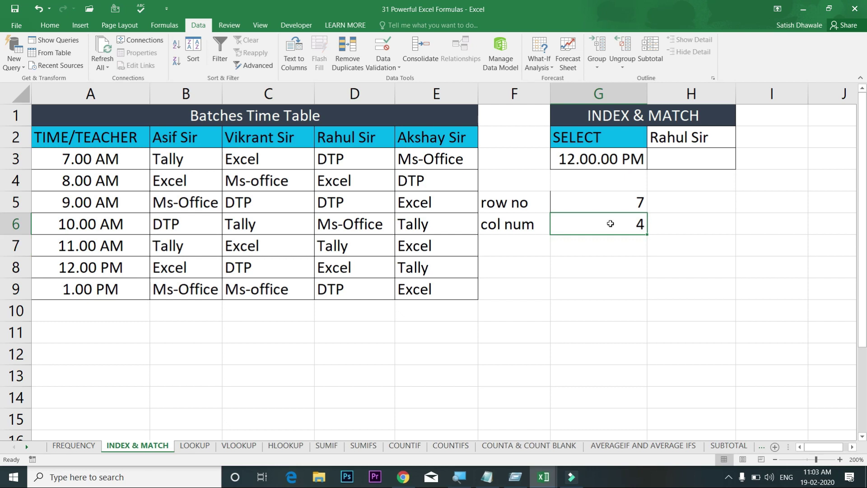
pyautogui.click(116, 135)
pyautogui.click(183, 137)
pyautogui.click(252, 137)
pyautogui.click(348, 136)
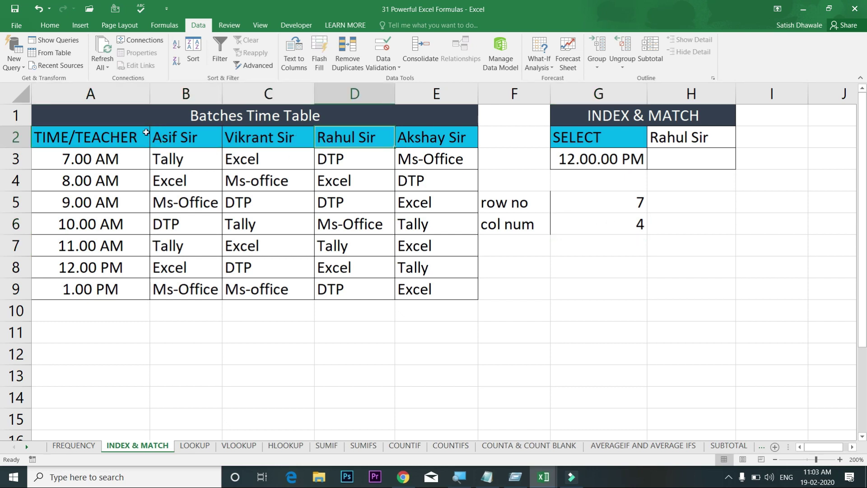
pyautogui.click(114, 134)
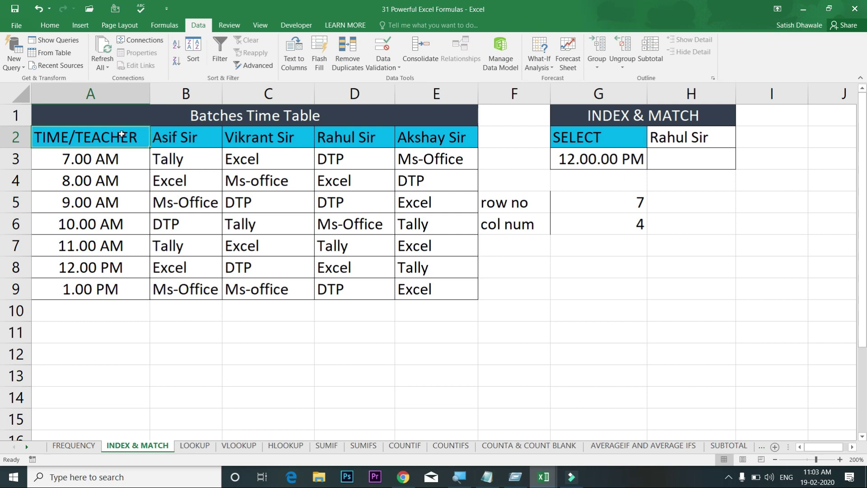
pyautogui.click(189, 138)
pyautogui.click(252, 137)
pyautogui.click(338, 140)
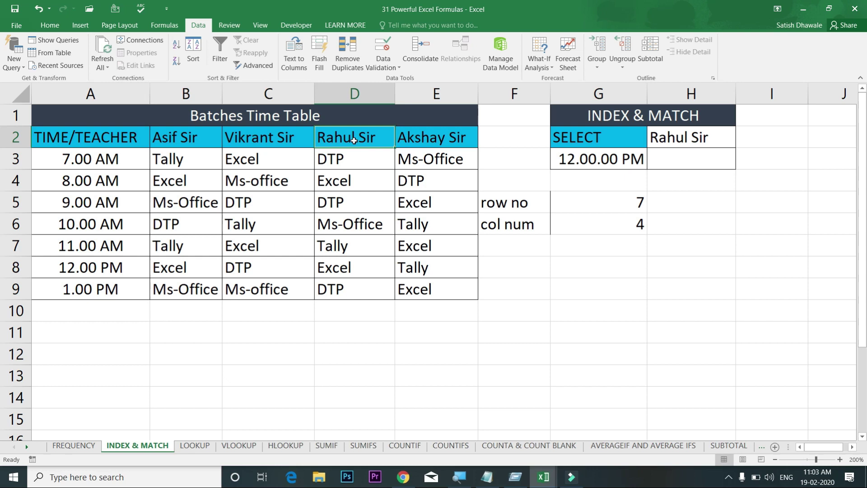
pyautogui.moveTo(626, 207); pyautogui.dragTo(625, 226)
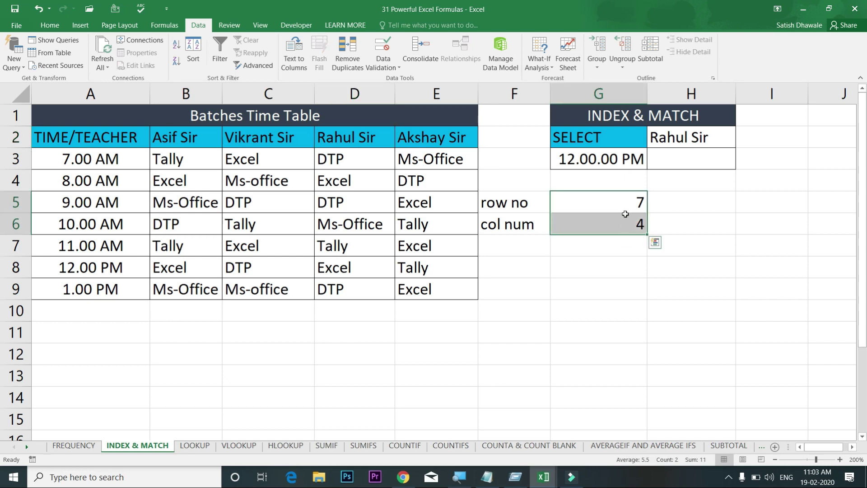
pyautogui.doubleClick(625, 206)
pyautogui.press('Escape')
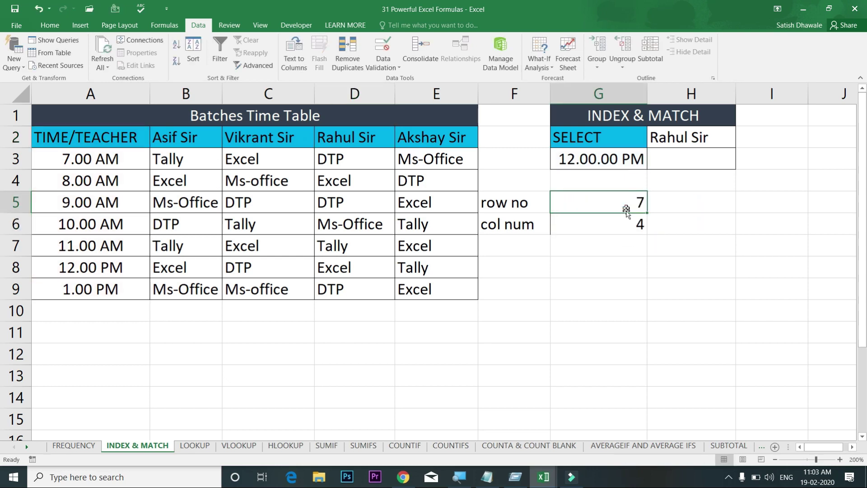
pyautogui.click(623, 219)
pyautogui.doubleClick(623, 221)
pyautogui.press('Escape')
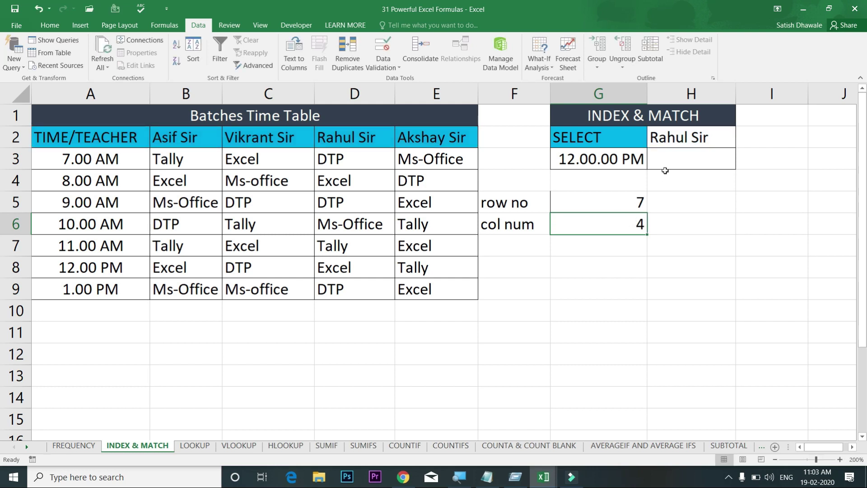
pyautogui.click(673, 159)
# Start =INDEX in H3 with the whole timetable A2:E9 as its array.
pyautogui.write('=')
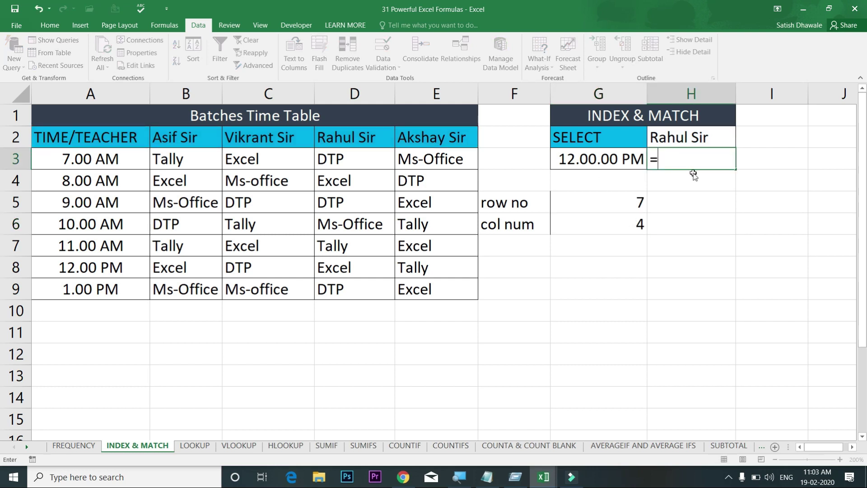
pyautogui.write('IND')
pyautogui.doubleClick(683, 176)
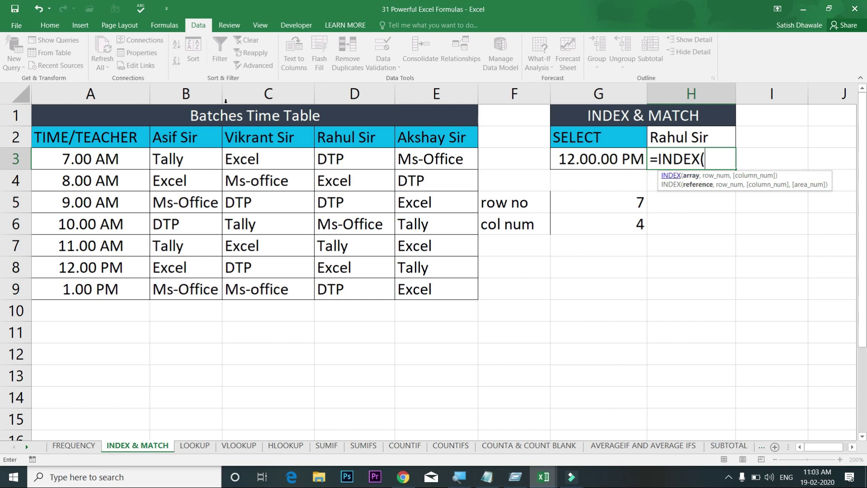
pyautogui.click(82, 139)
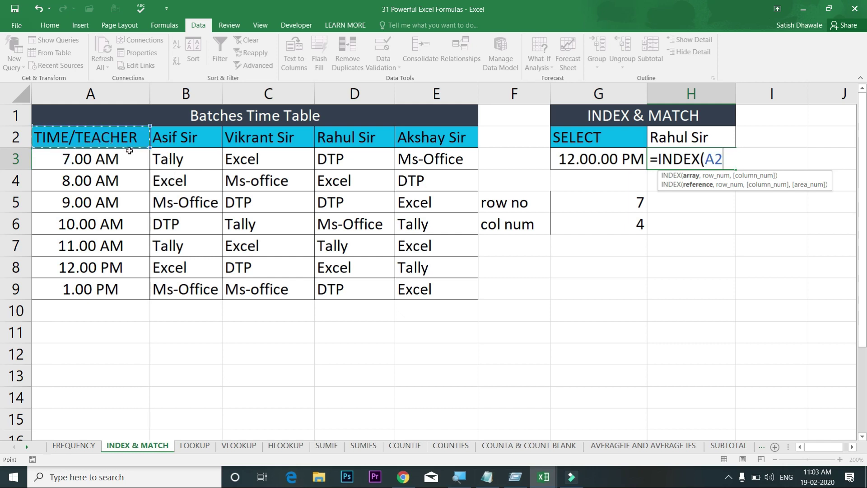
pyautogui.click(209, 139)
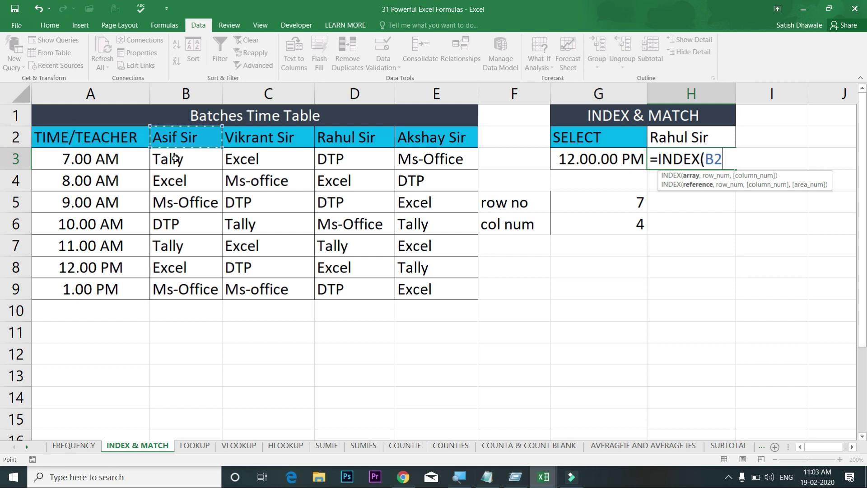
pyautogui.moveTo(176, 158); pyautogui.dragTo(426, 290)
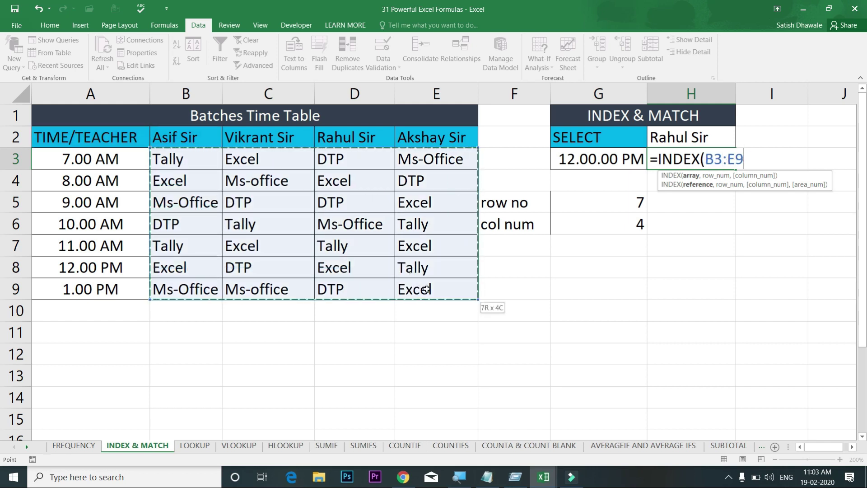
pyautogui.press('BackSpace')
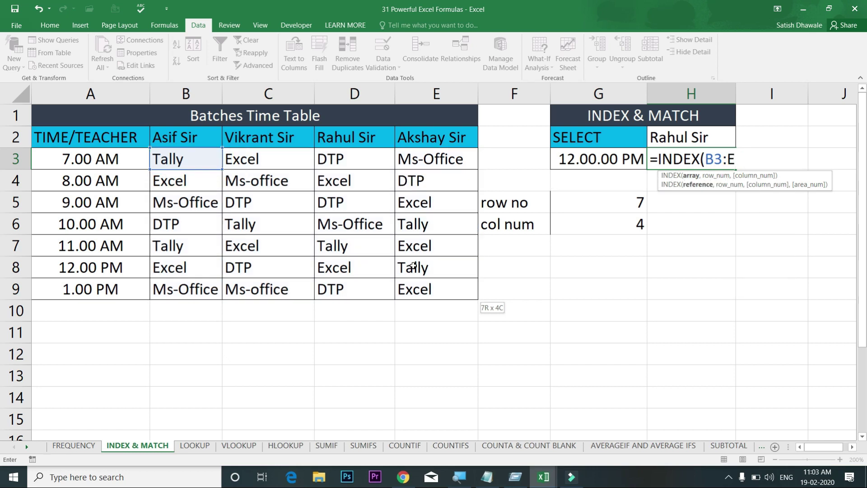
pyautogui.press('BackSpace')
pyautogui.press('BackSpace')
pyautogui.press('BackSpace')
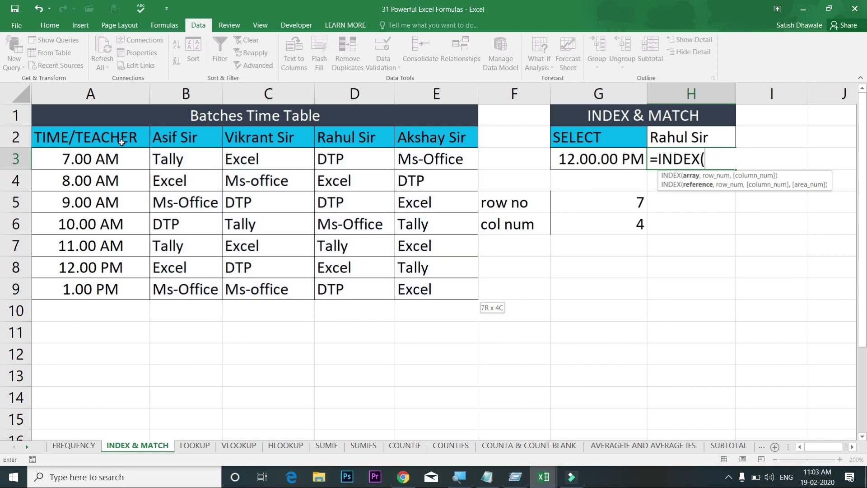
pyautogui.moveTo(122, 144); pyautogui.dragTo(418, 291)
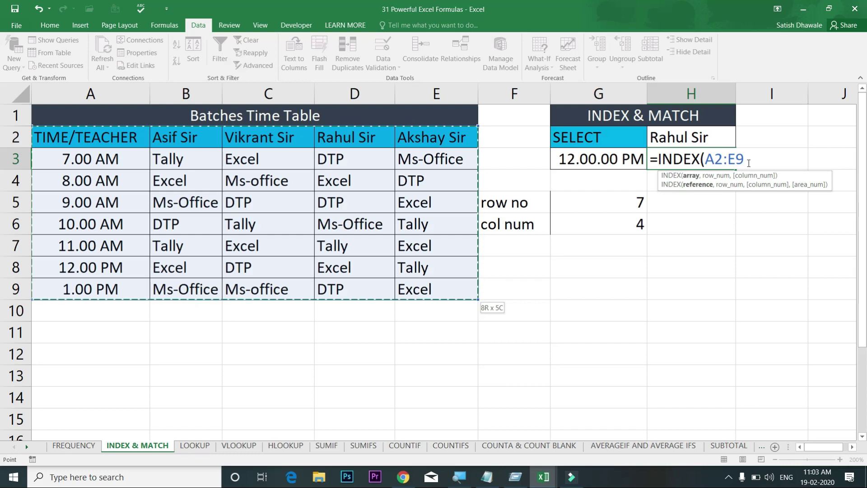
# Add G5 as row and G6 as column and confirm, returning Excel.
pyautogui.write(',')
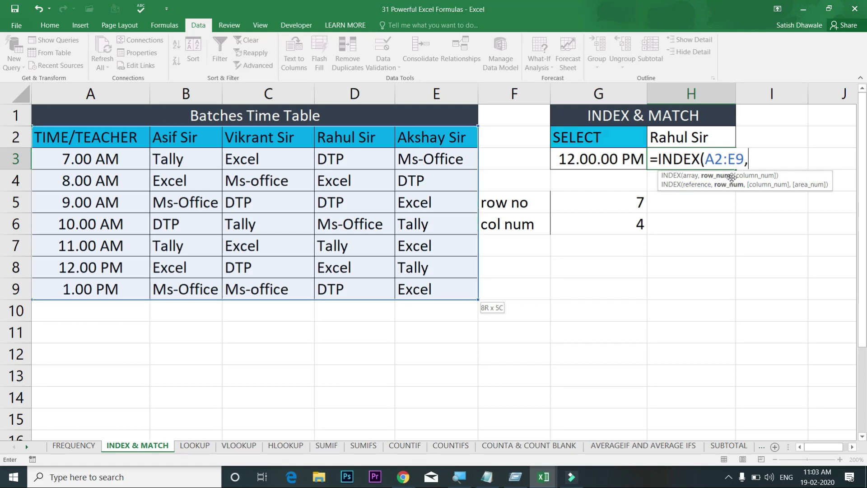
pyautogui.click(618, 202)
pyautogui.write(',')
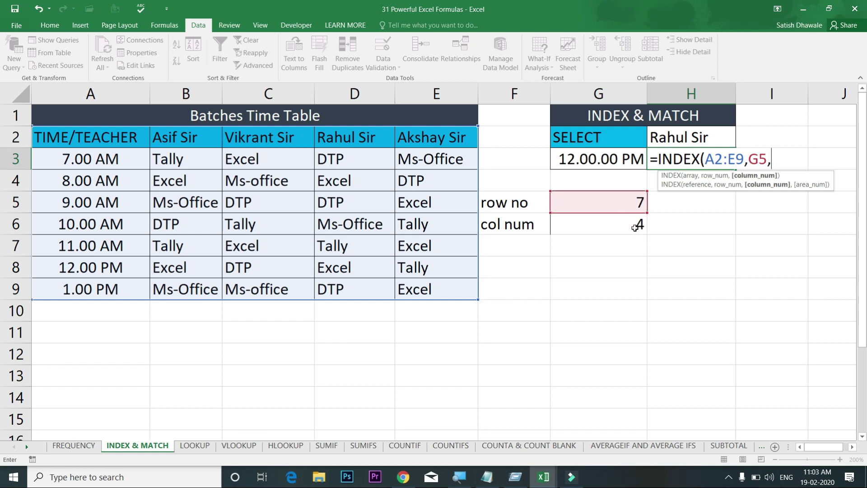
pyautogui.click(642, 229)
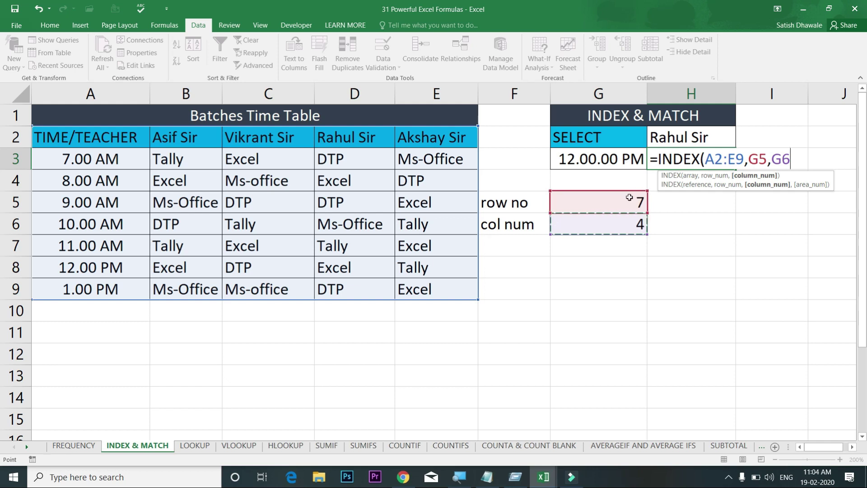
pyautogui.write(')')
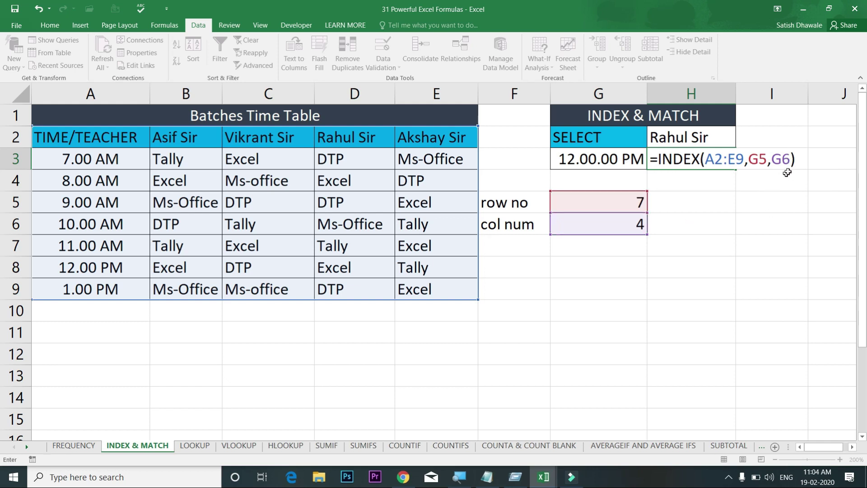
pyautogui.hotkey('ctrl', 'Return')
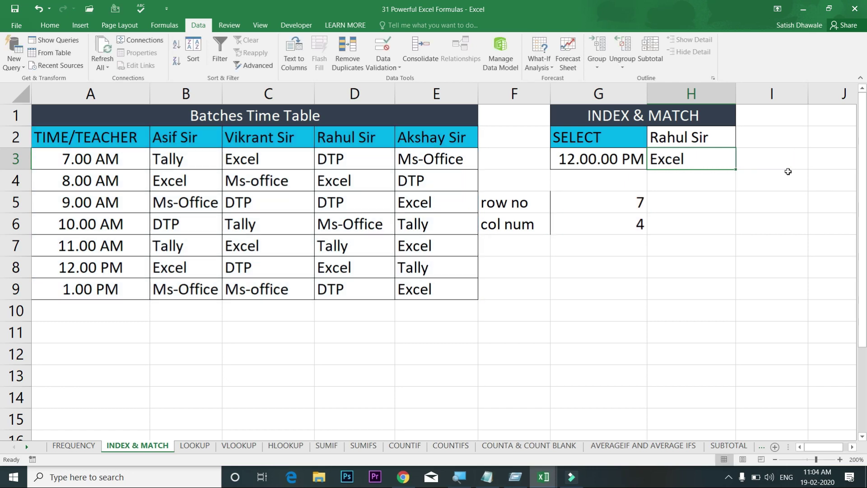
pyautogui.press('Down')
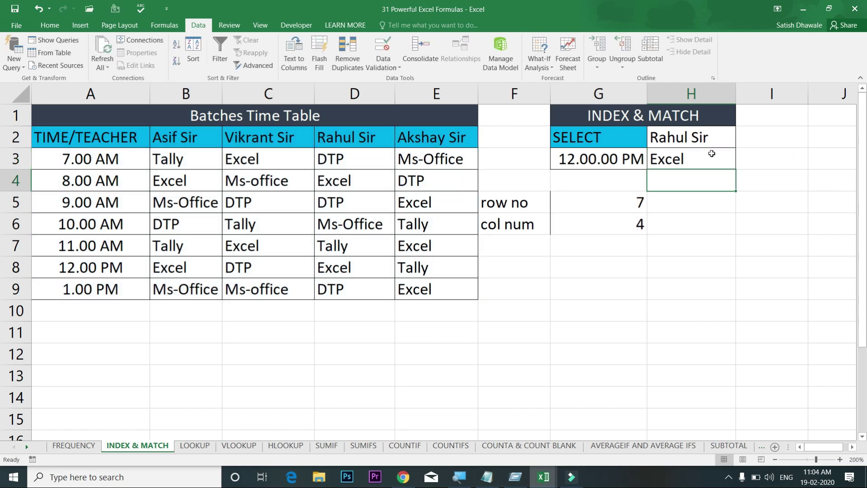
pyautogui.click(691, 154)
pyautogui.click(627, 158)
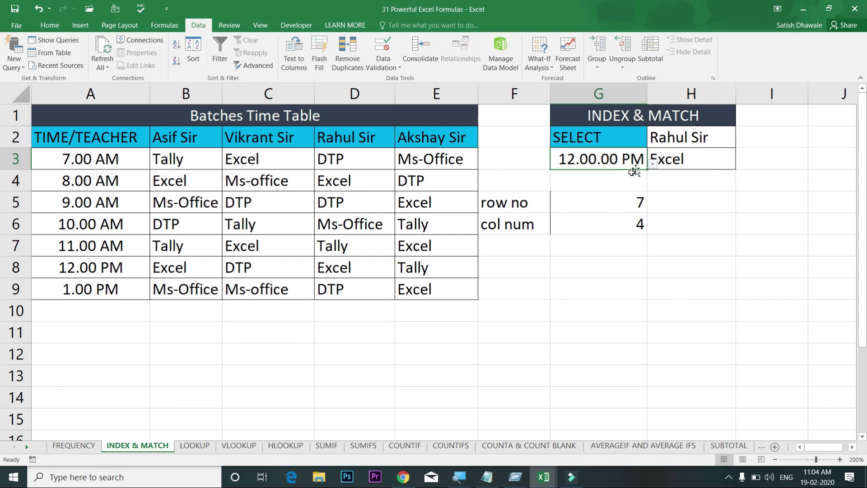
pyautogui.click(342, 247)
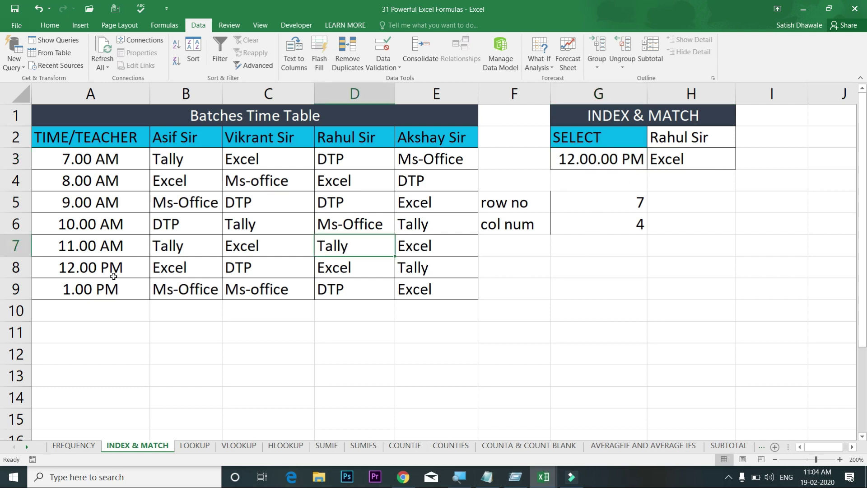
pyautogui.moveTo(58, 267); pyautogui.dragTo(361, 267)
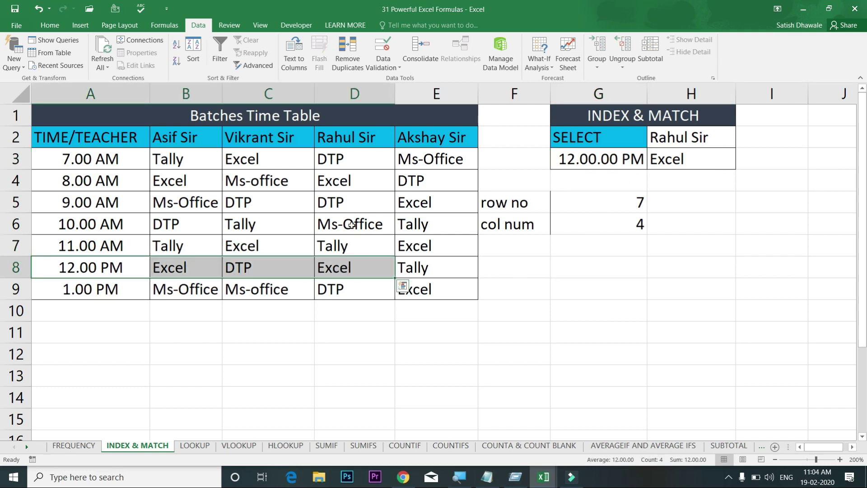
pyautogui.moveTo(355, 142); pyautogui.dragTo(350, 271)
pyautogui.click(344, 268)
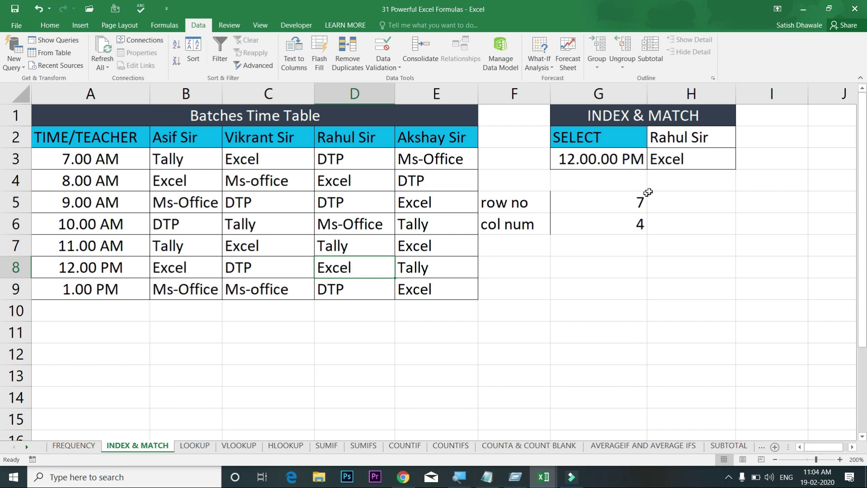
pyautogui.click(731, 143)
pyautogui.click(740, 143)
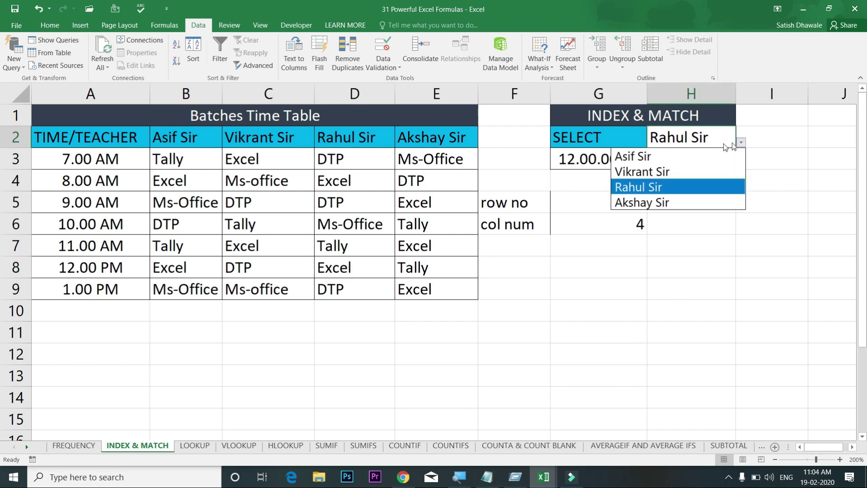
pyautogui.click(658, 162)
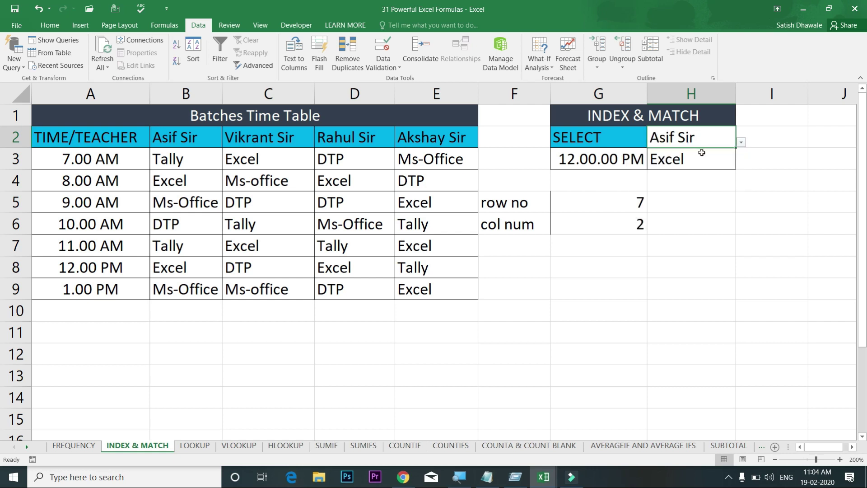
pyautogui.click(642, 161)
pyautogui.click(651, 164)
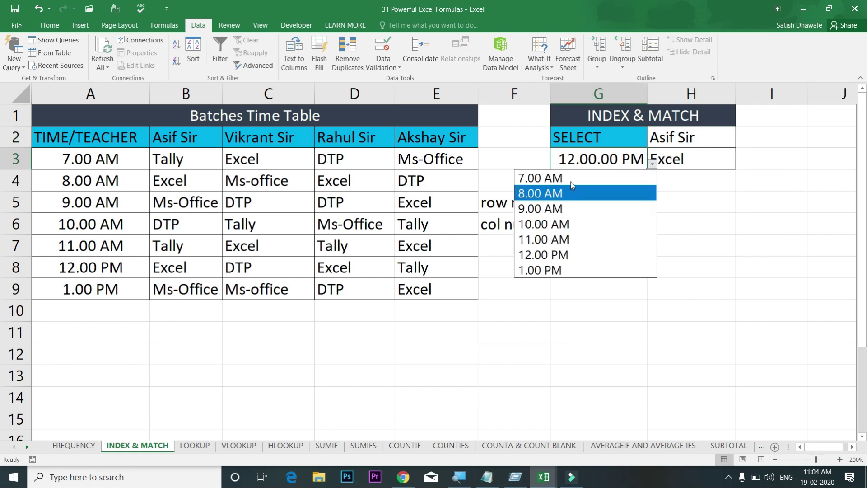
pyautogui.click(570, 180)
pyautogui.click(681, 156)
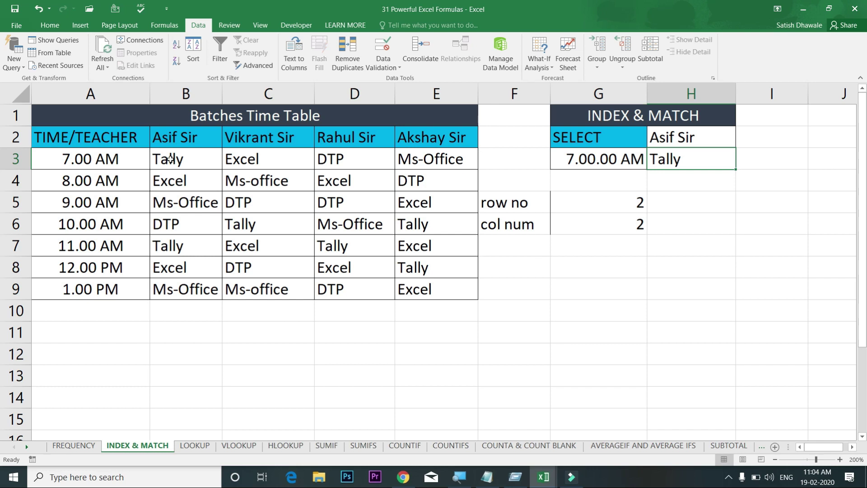
pyautogui.click(176, 158)
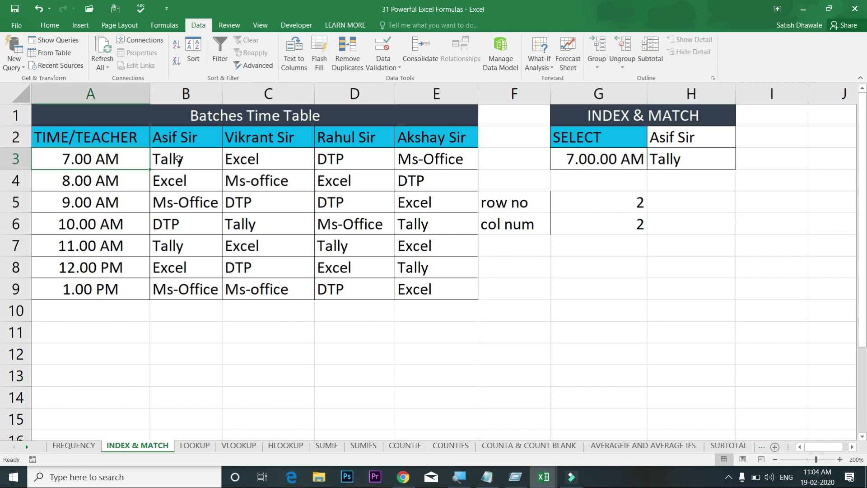
pyautogui.click(720, 160)
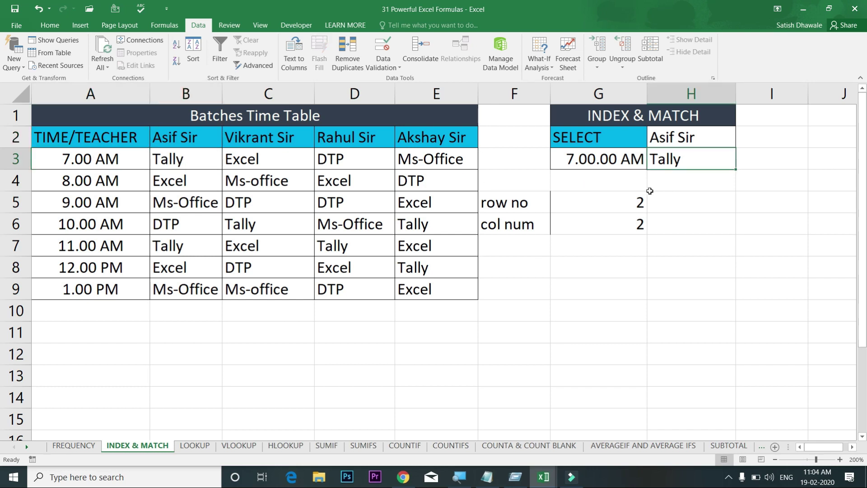
pyautogui.moveTo(626, 205); pyautogui.dragTo(629, 223)
pyautogui.click(684, 156)
# Clear helper cells G5:G6 and delete the G5 argument from H3's INDEX formula.
pyautogui.moveTo(634, 202); pyautogui.dragTo(641, 244)
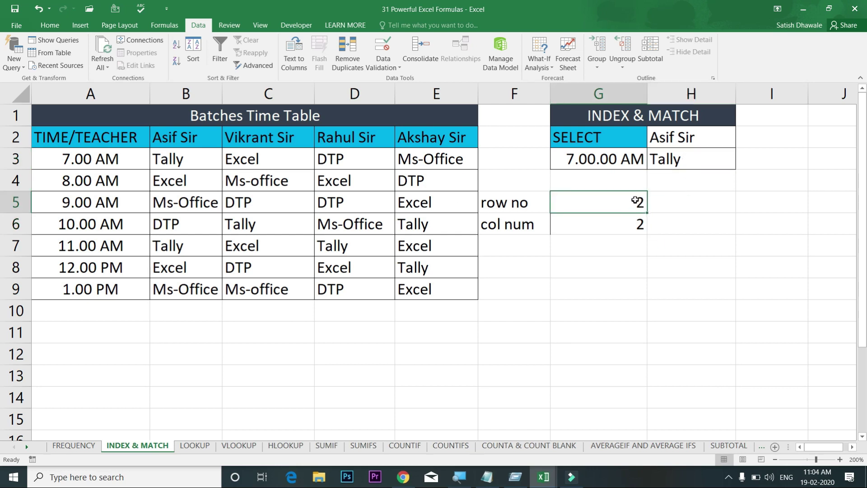
pyautogui.press('Delete')
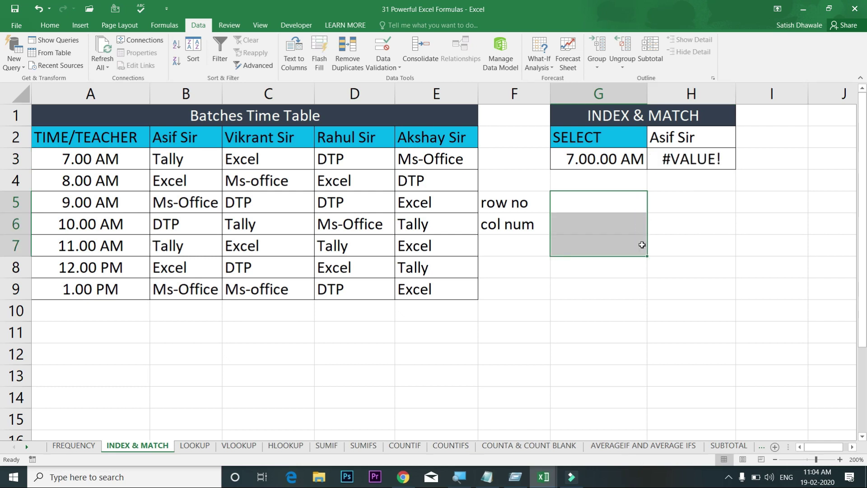
pyautogui.doubleClick(711, 165)
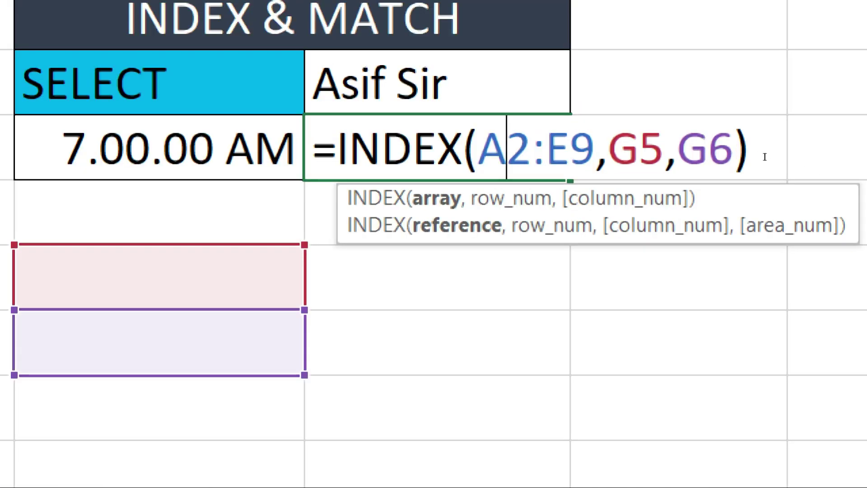
pyautogui.press('Right')
pyautogui.press('Right')
pyautogui.press('Right')
pyautogui.hotkey('shift', 'Left')
pyautogui.hotkey('shift', 'Left')
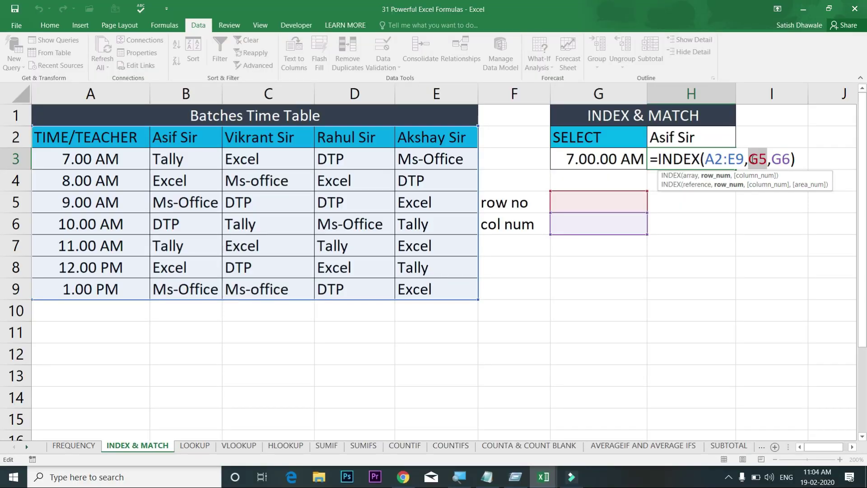
pyautogui.press('Delete')
pyautogui.press('Delete')
# Insert MATCH(G3,A2:A9,0) as the row argument in H3's formula.
pyautogui.write('MAT')
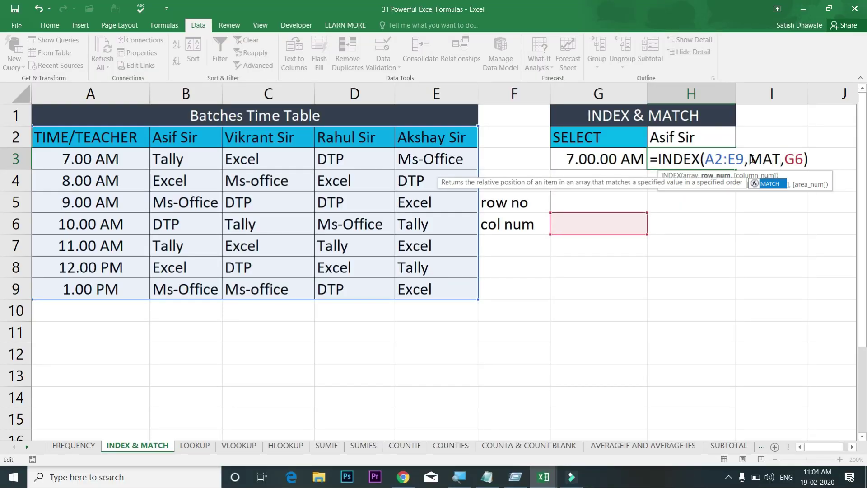
pyautogui.write('CH(')
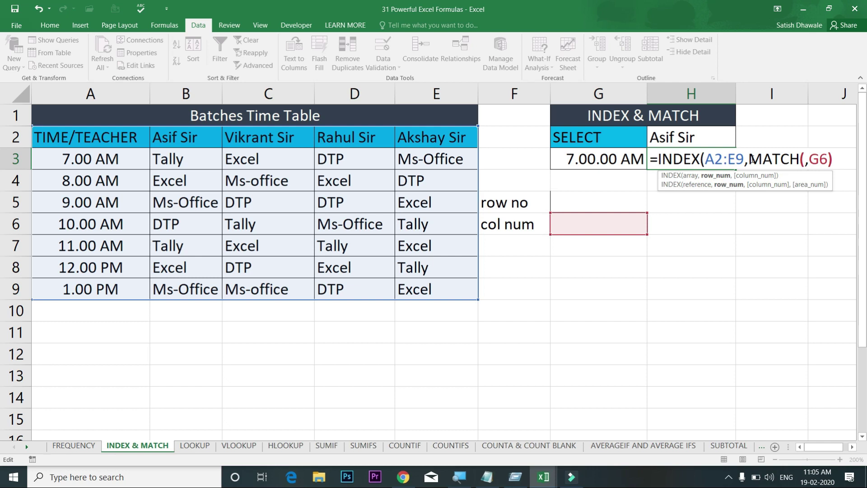
pyautogui.click(799, 154)
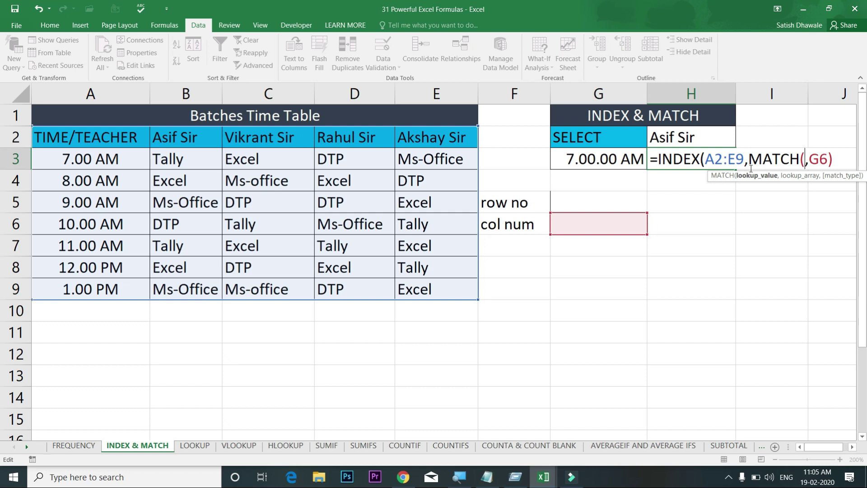
pyautogui.click(618, 157)
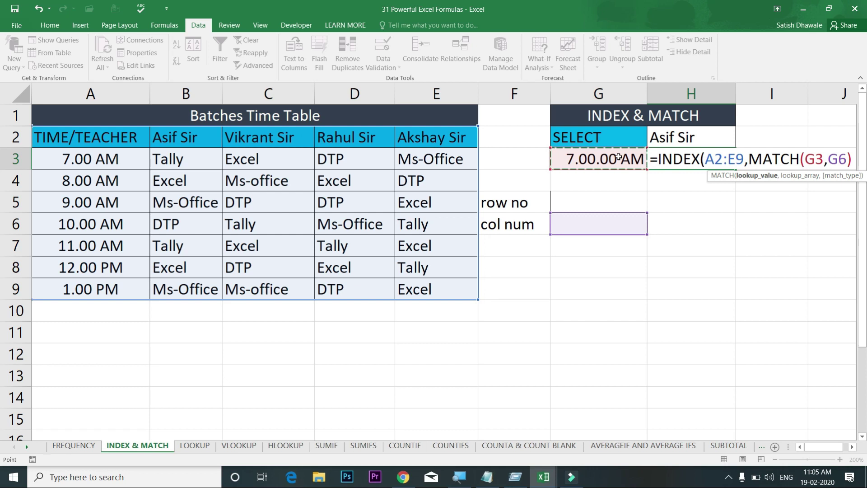
pyautogui.write(',')
pyautogui.moveTo(96, 138); pyautogui.dragTo(105, 282)
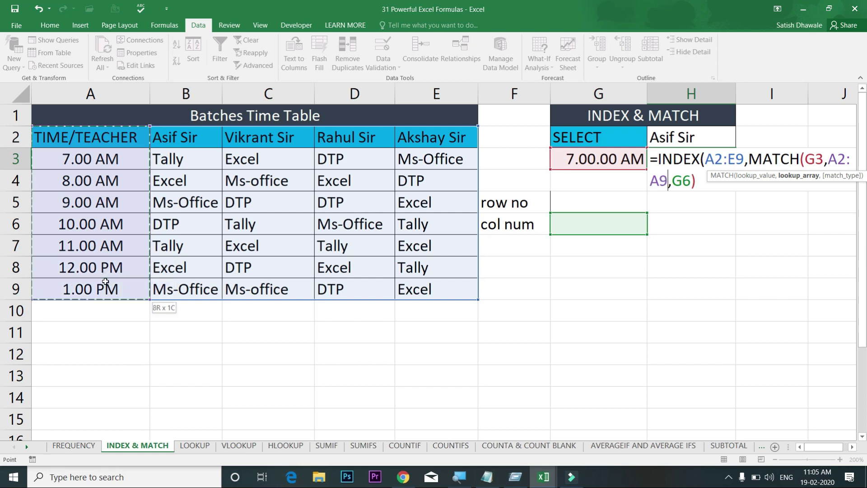
pyautogui.write(',0')
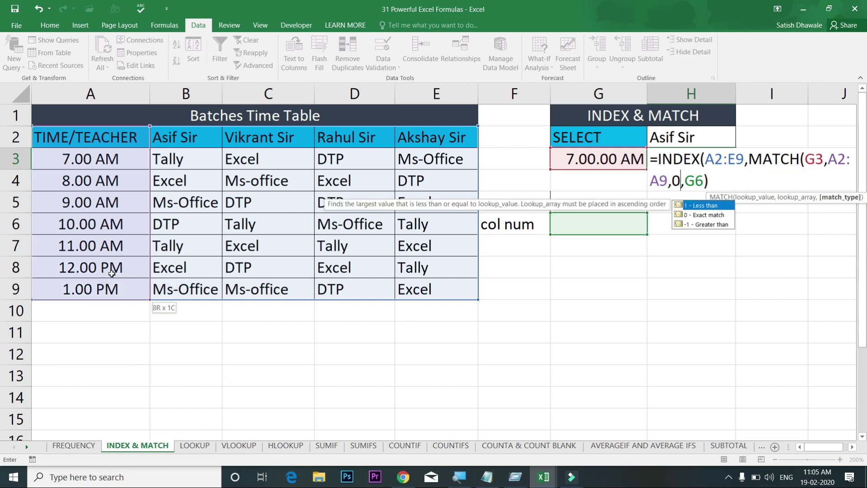
pyautogui.write(')')
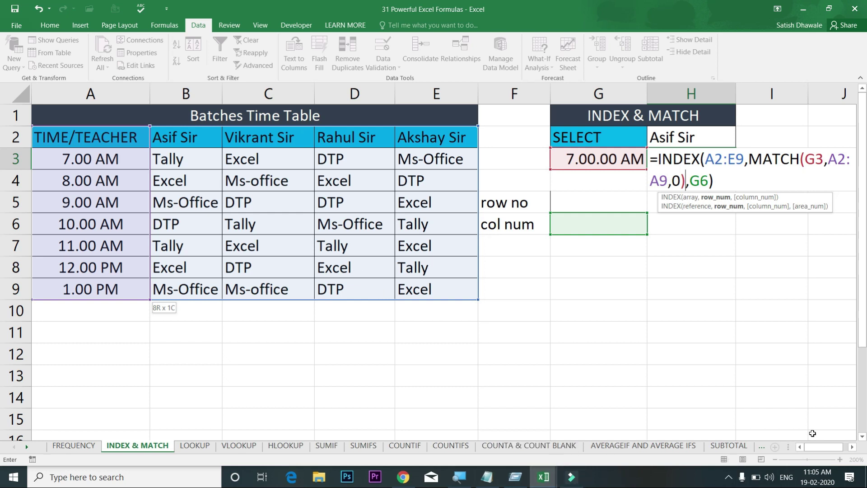
pyautogui.click(851, 451)
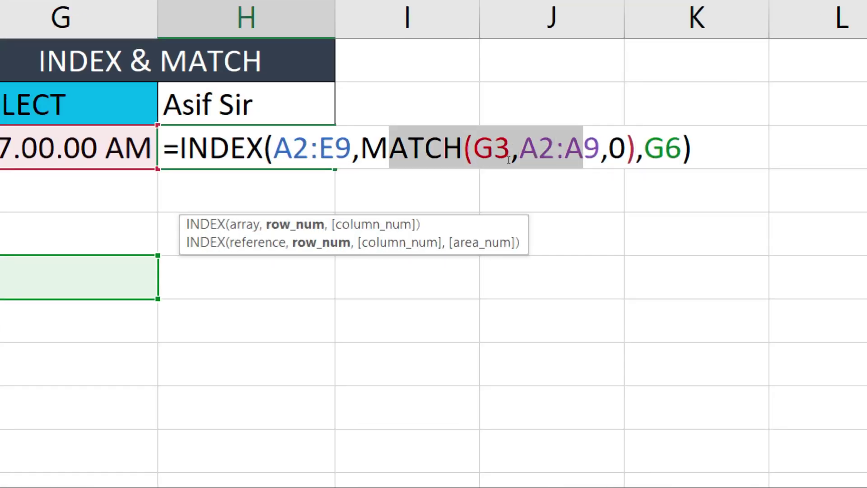
pyautogui.press('Right')
pyautogui.press('Right')
pyautogui.press('Right')
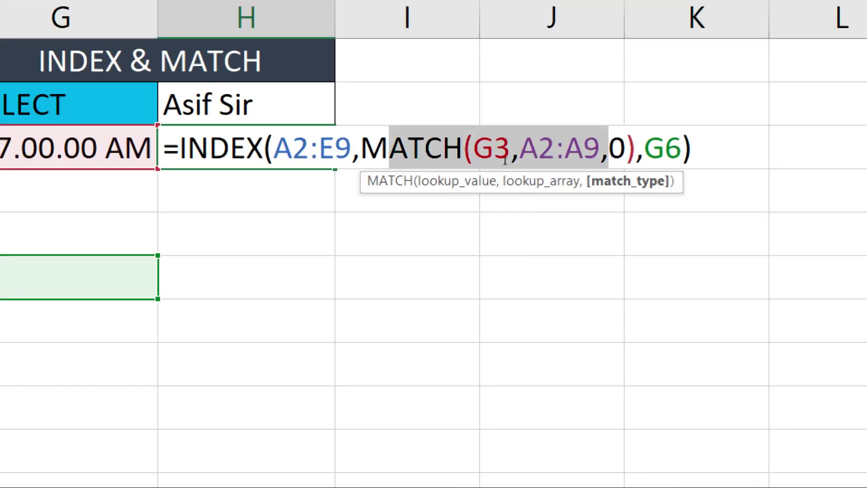
pyautogui.press('Left')
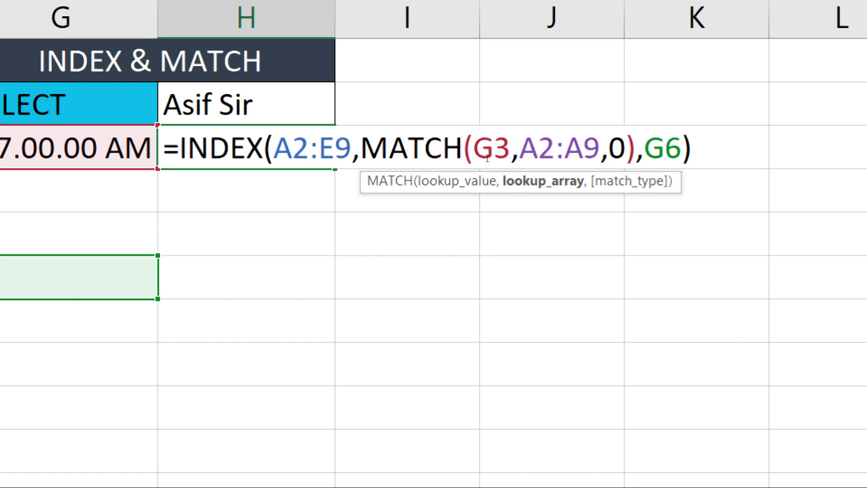
pyautogui.click(391, 156)
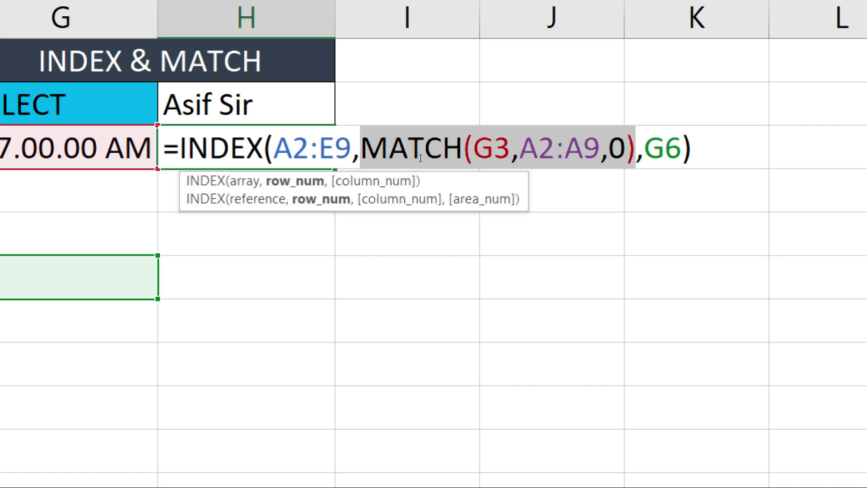
pyautogui.write('2')
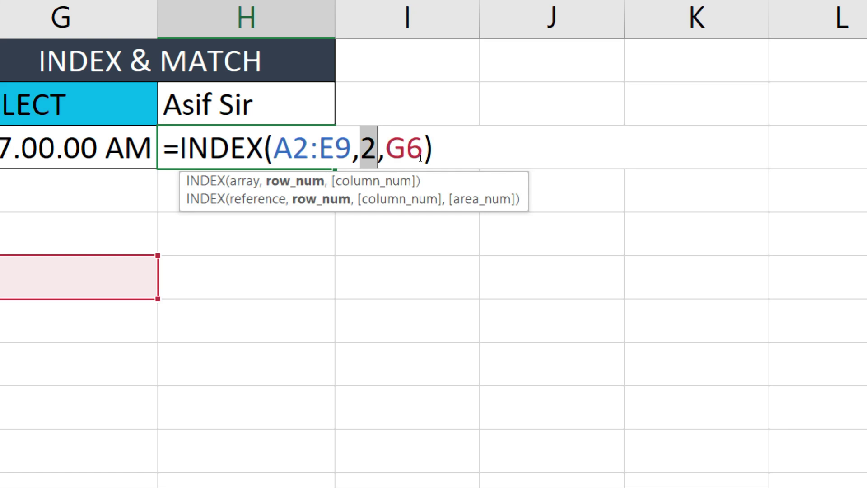
pyautogui.hotkey('ctrl', 'z')
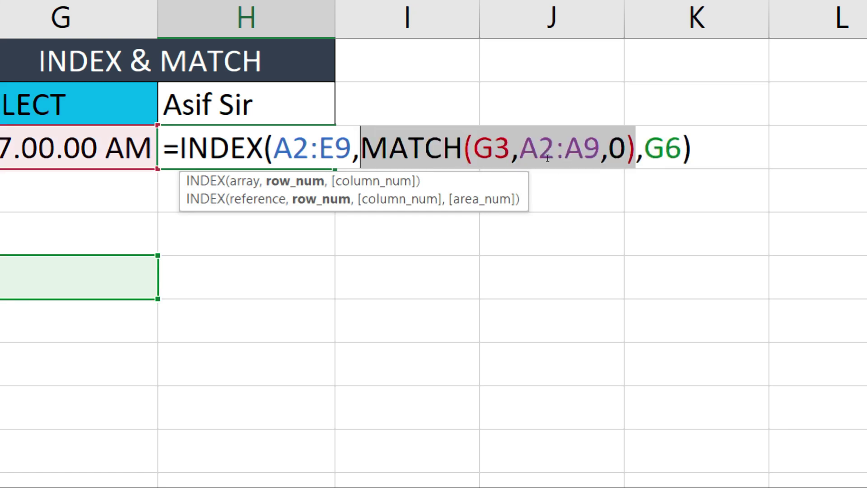
pyautogui.hotkey('ctrl', 'z')
pyautogui.hotkey('ctrl', 'z')
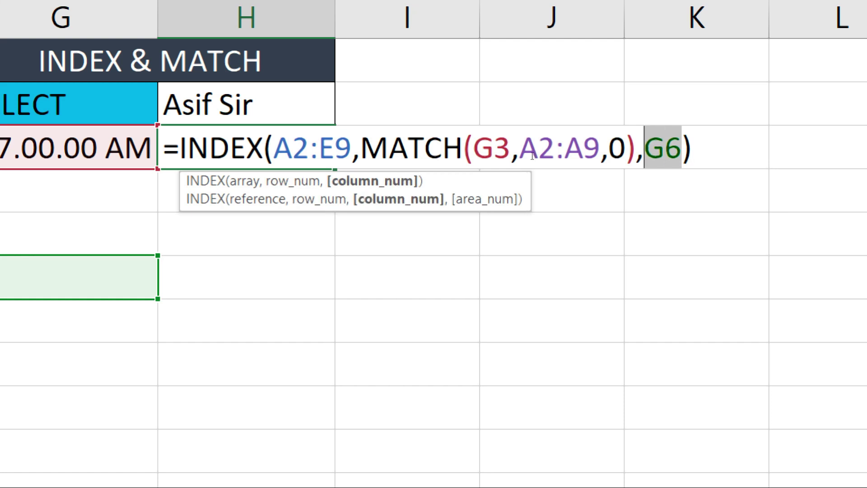
# Swap H3's G6 argument for MATCH(H2,A2:E2,0) and accept the correction, returning Tally.
pyautogui.press('BackSpace')
pyautogui.write('MAT')
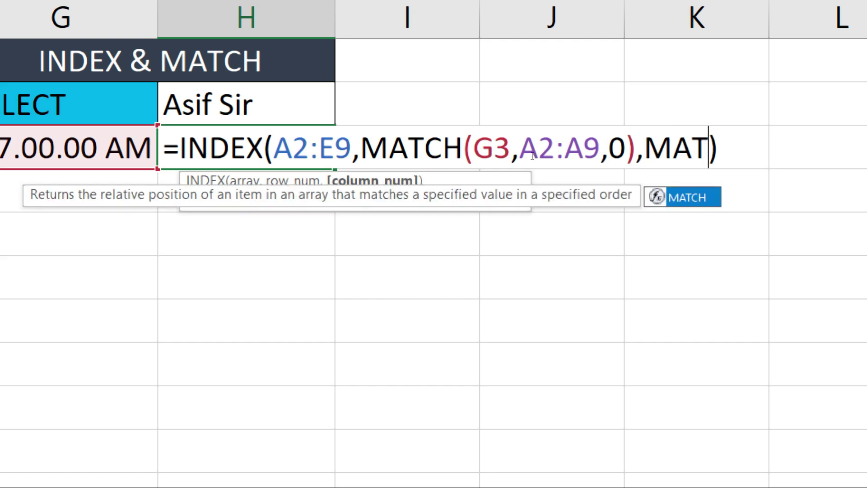
pyautogui.write('CH(')
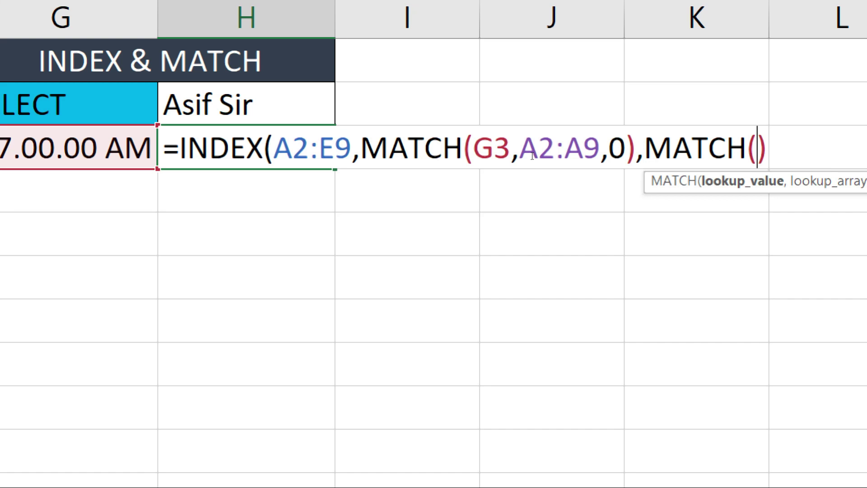
pyautogui.click(309, 119)
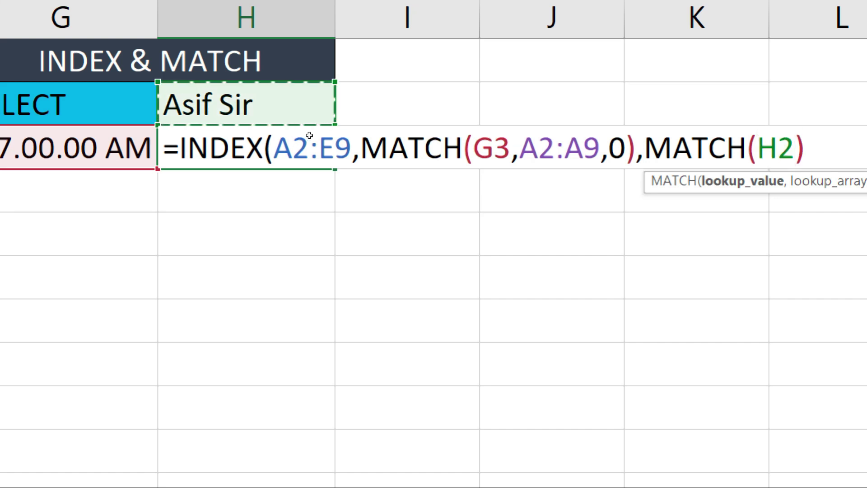
pyautogui.write(',')
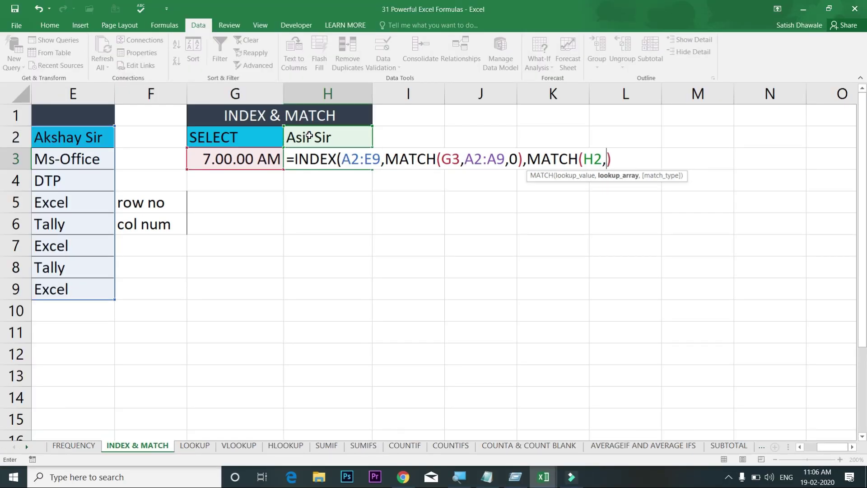
pyautogui.moveTo(54, 141)
pyautogui.mouseDown()
pyautogui.moveTo(5, 134)
pyautogui.moveTo(349, 137)
pyautogui.mouseUp()
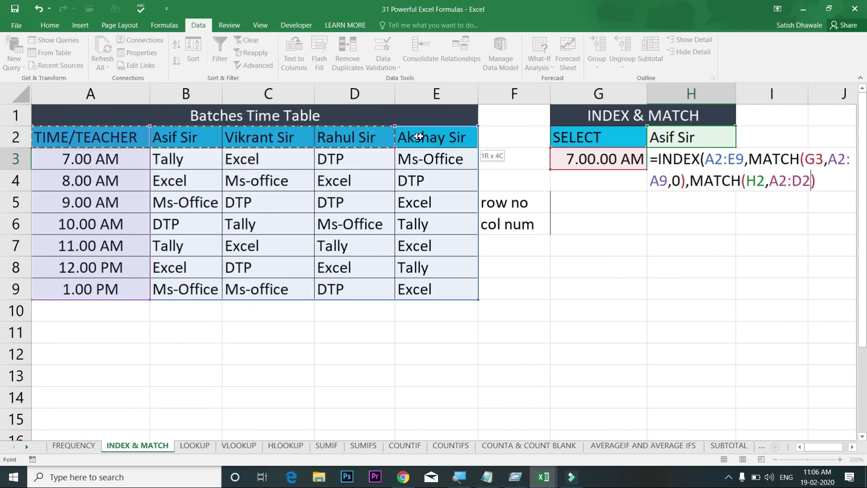
pyautogui.moveTo(348, 138); pyautogui.dragTo(474, 142)
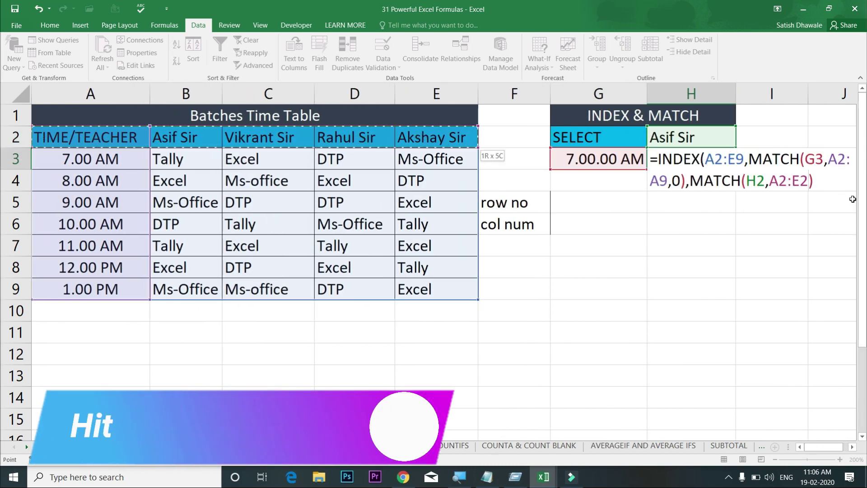
pyautogui.write(',0')
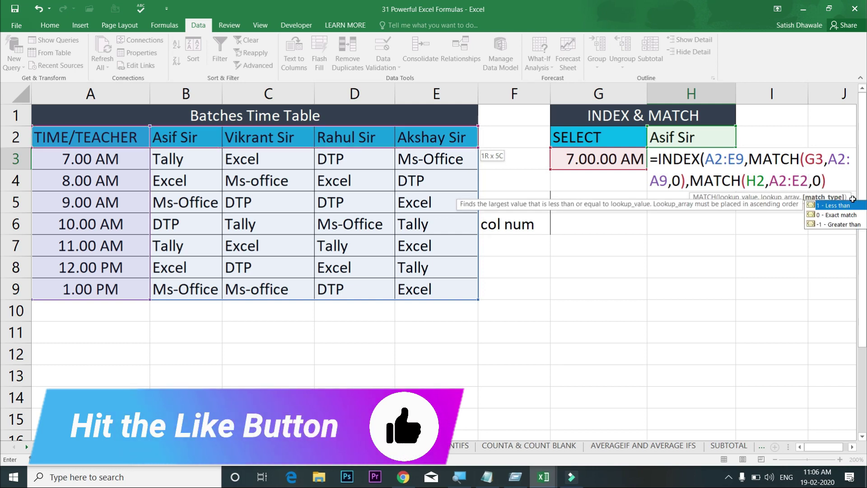
pyautogui.press('Return')
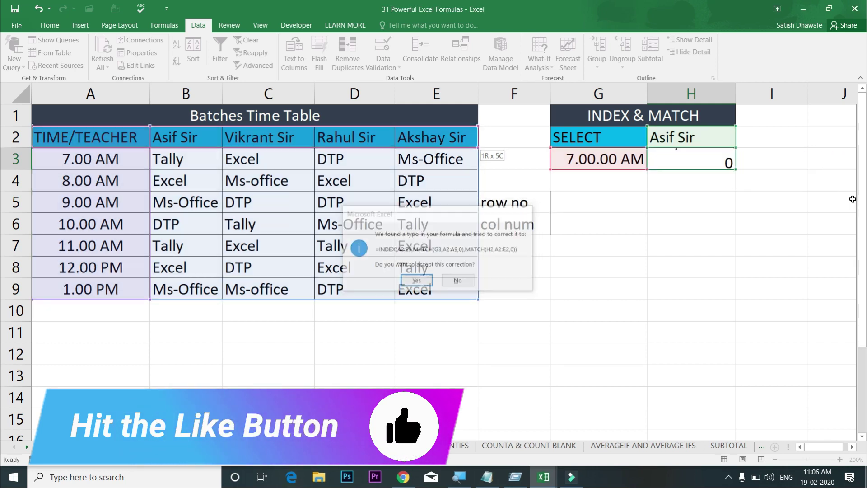
pyautogui.press('Return')
pyautogui.moveTo(592, 204)
pyautogui.mouseDown()
pyautogui.moveTo(543, 228)
pyautogui.moveTo(569, 228)
pyautogui.mouseUp()
pyautogui.click(718, 160)
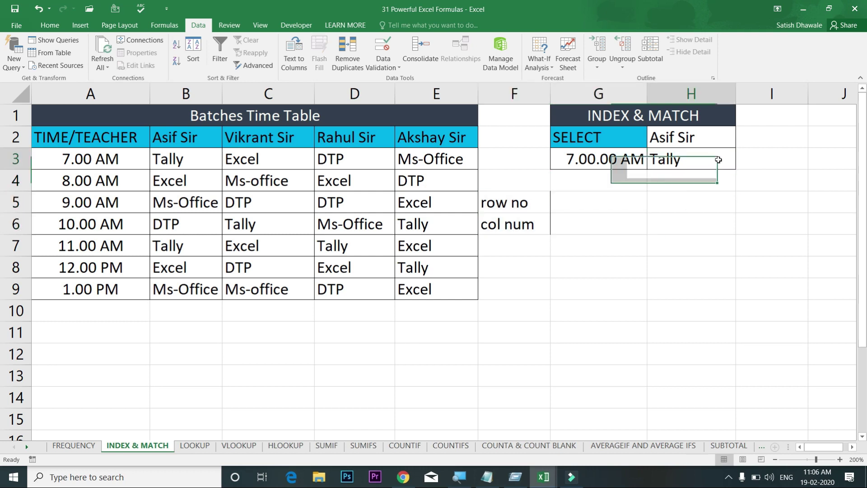
pyautogui.doubleClick(718, 160)
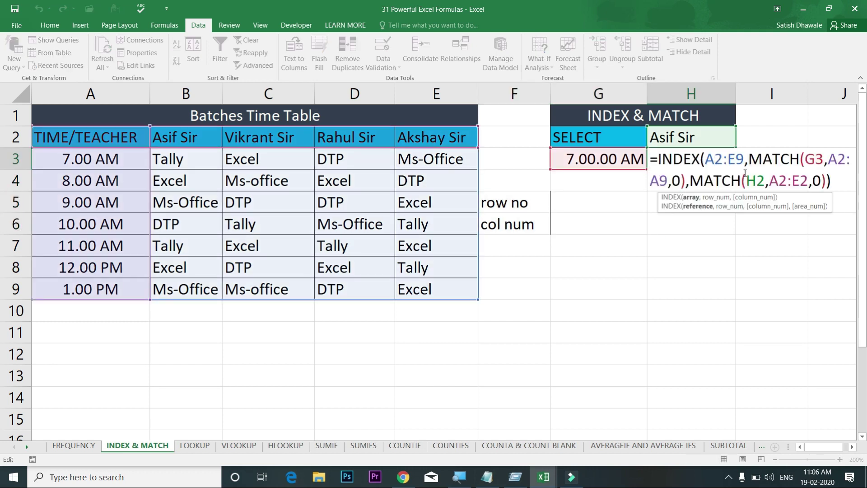